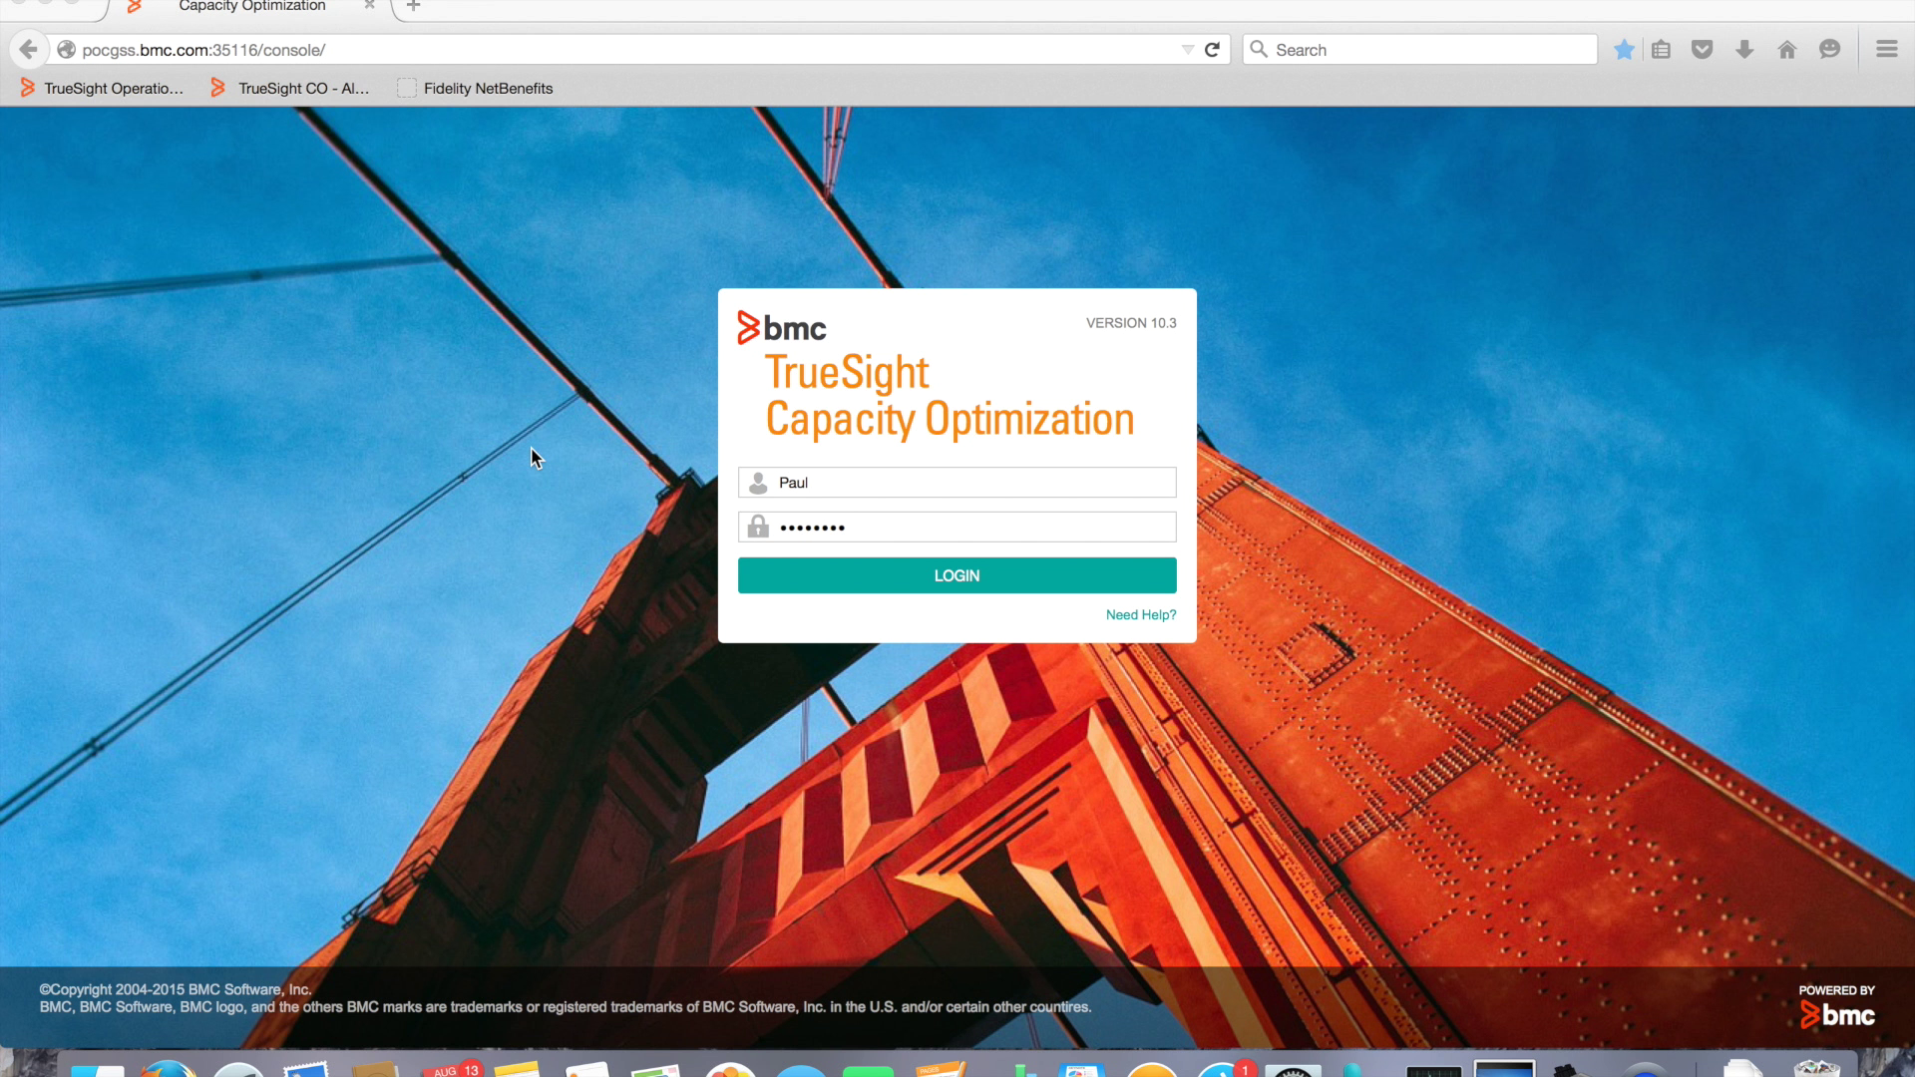
# - Log in to the console and go to the Reservations page listing the 10 existing reservations
pyautogui.click(935, 577)
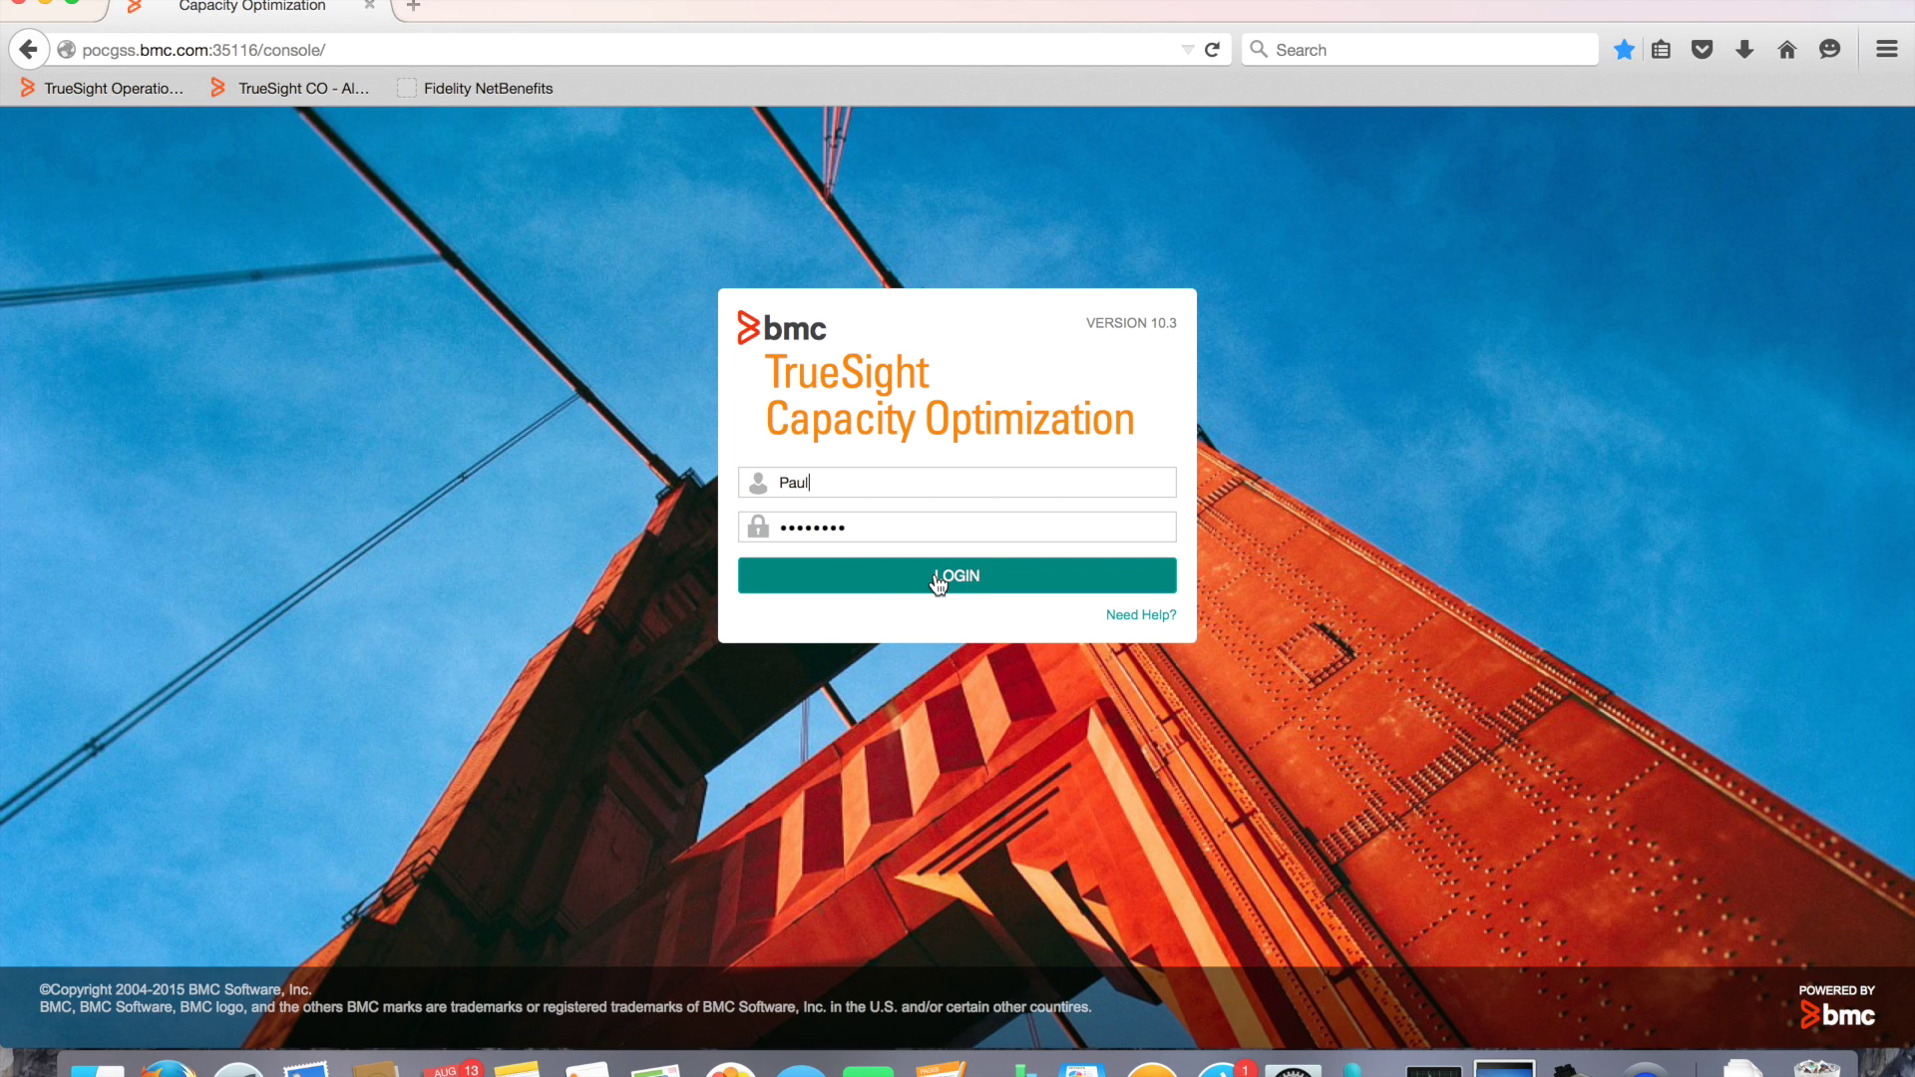
pyautogui.click(936, 578)
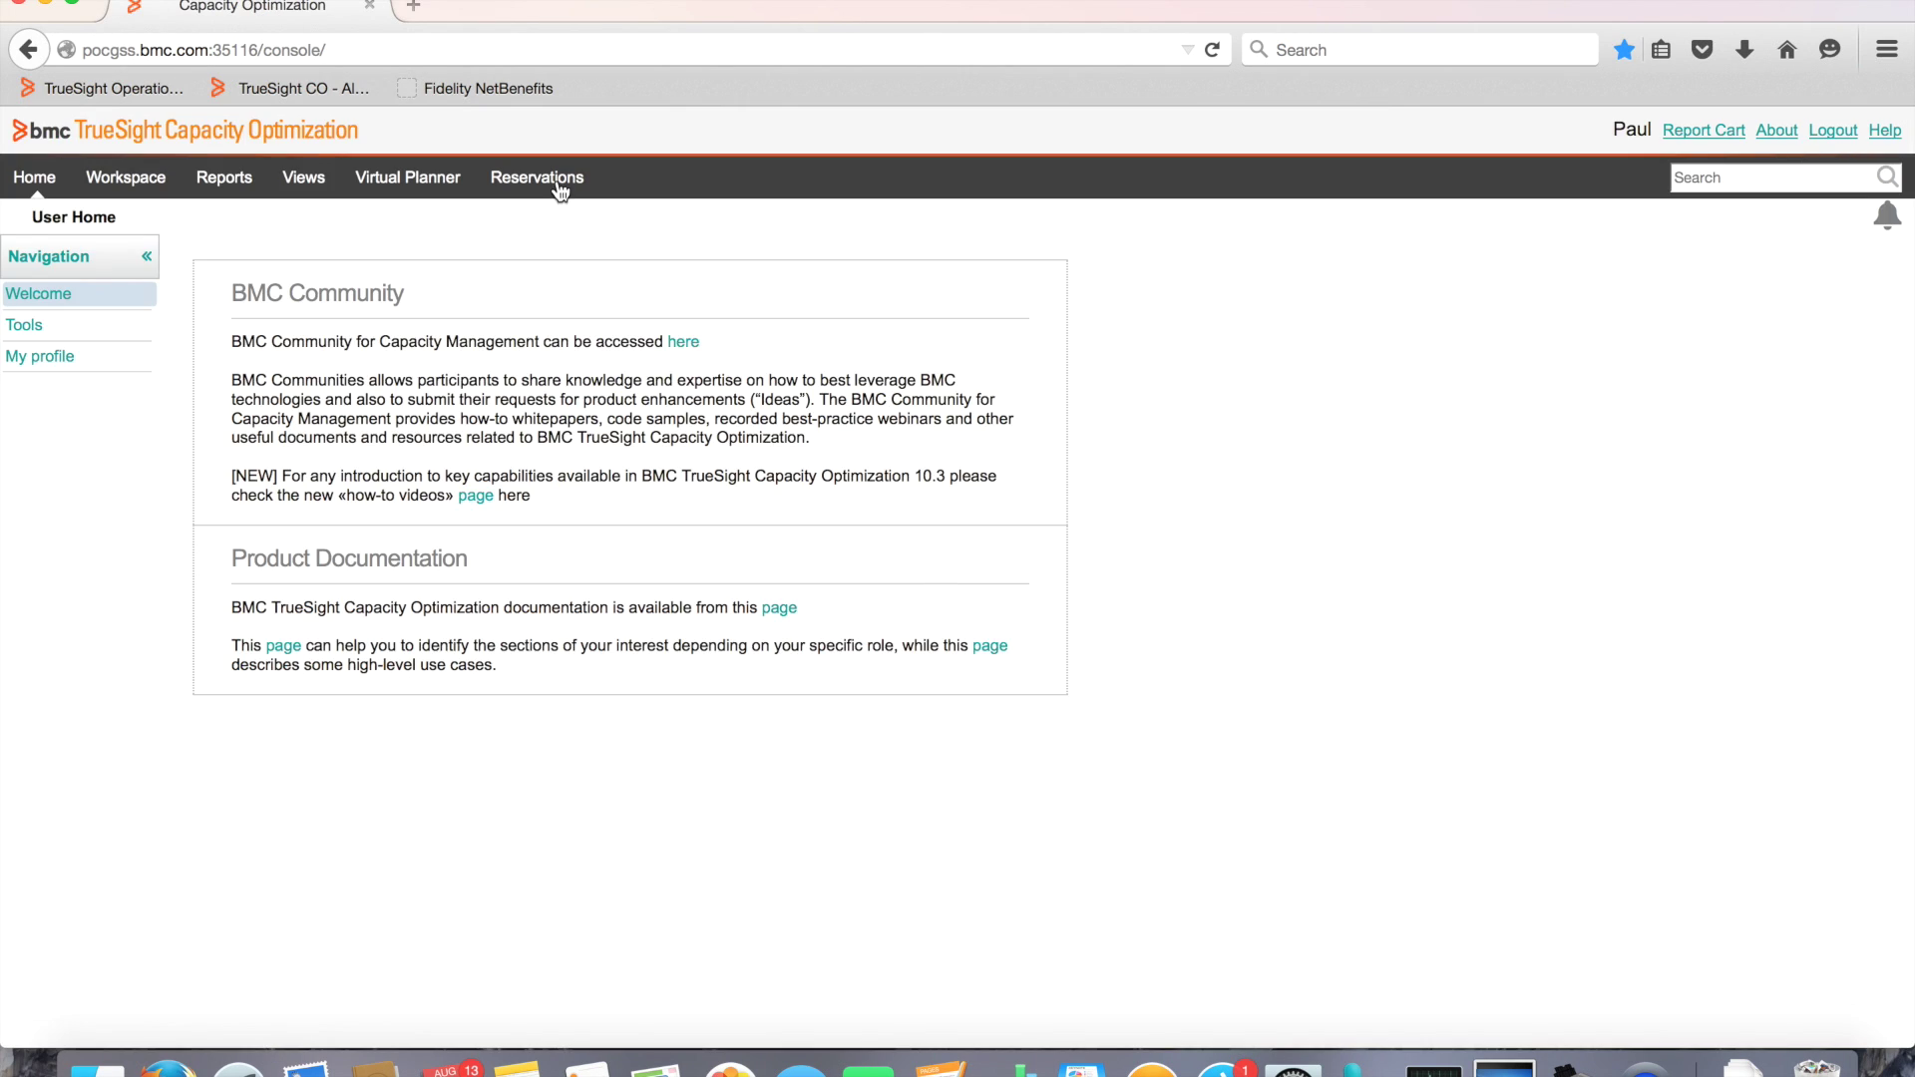
pyautogui.click(559, 183)
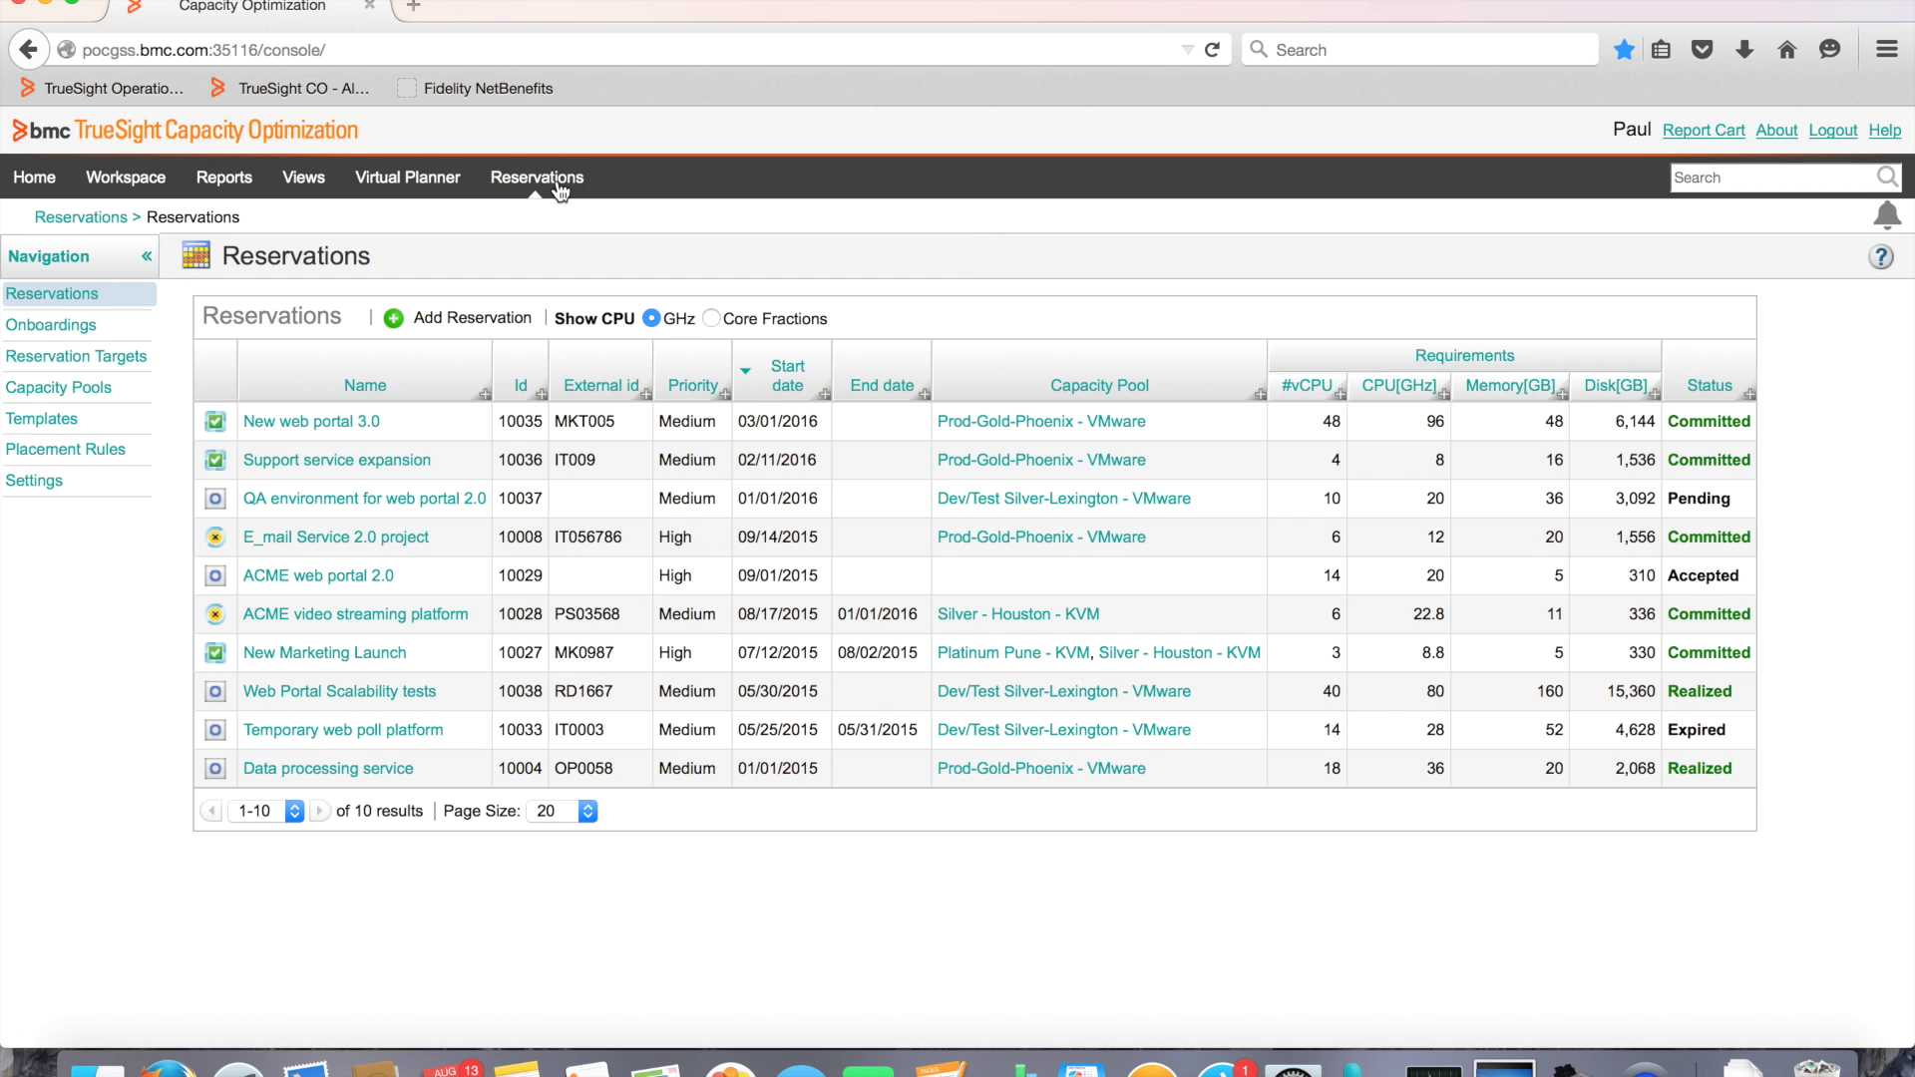
# - Add a reservation named 'Upselling Marketing Campaign 3.0' using the suggested name
pyautogui.click(472, 324)
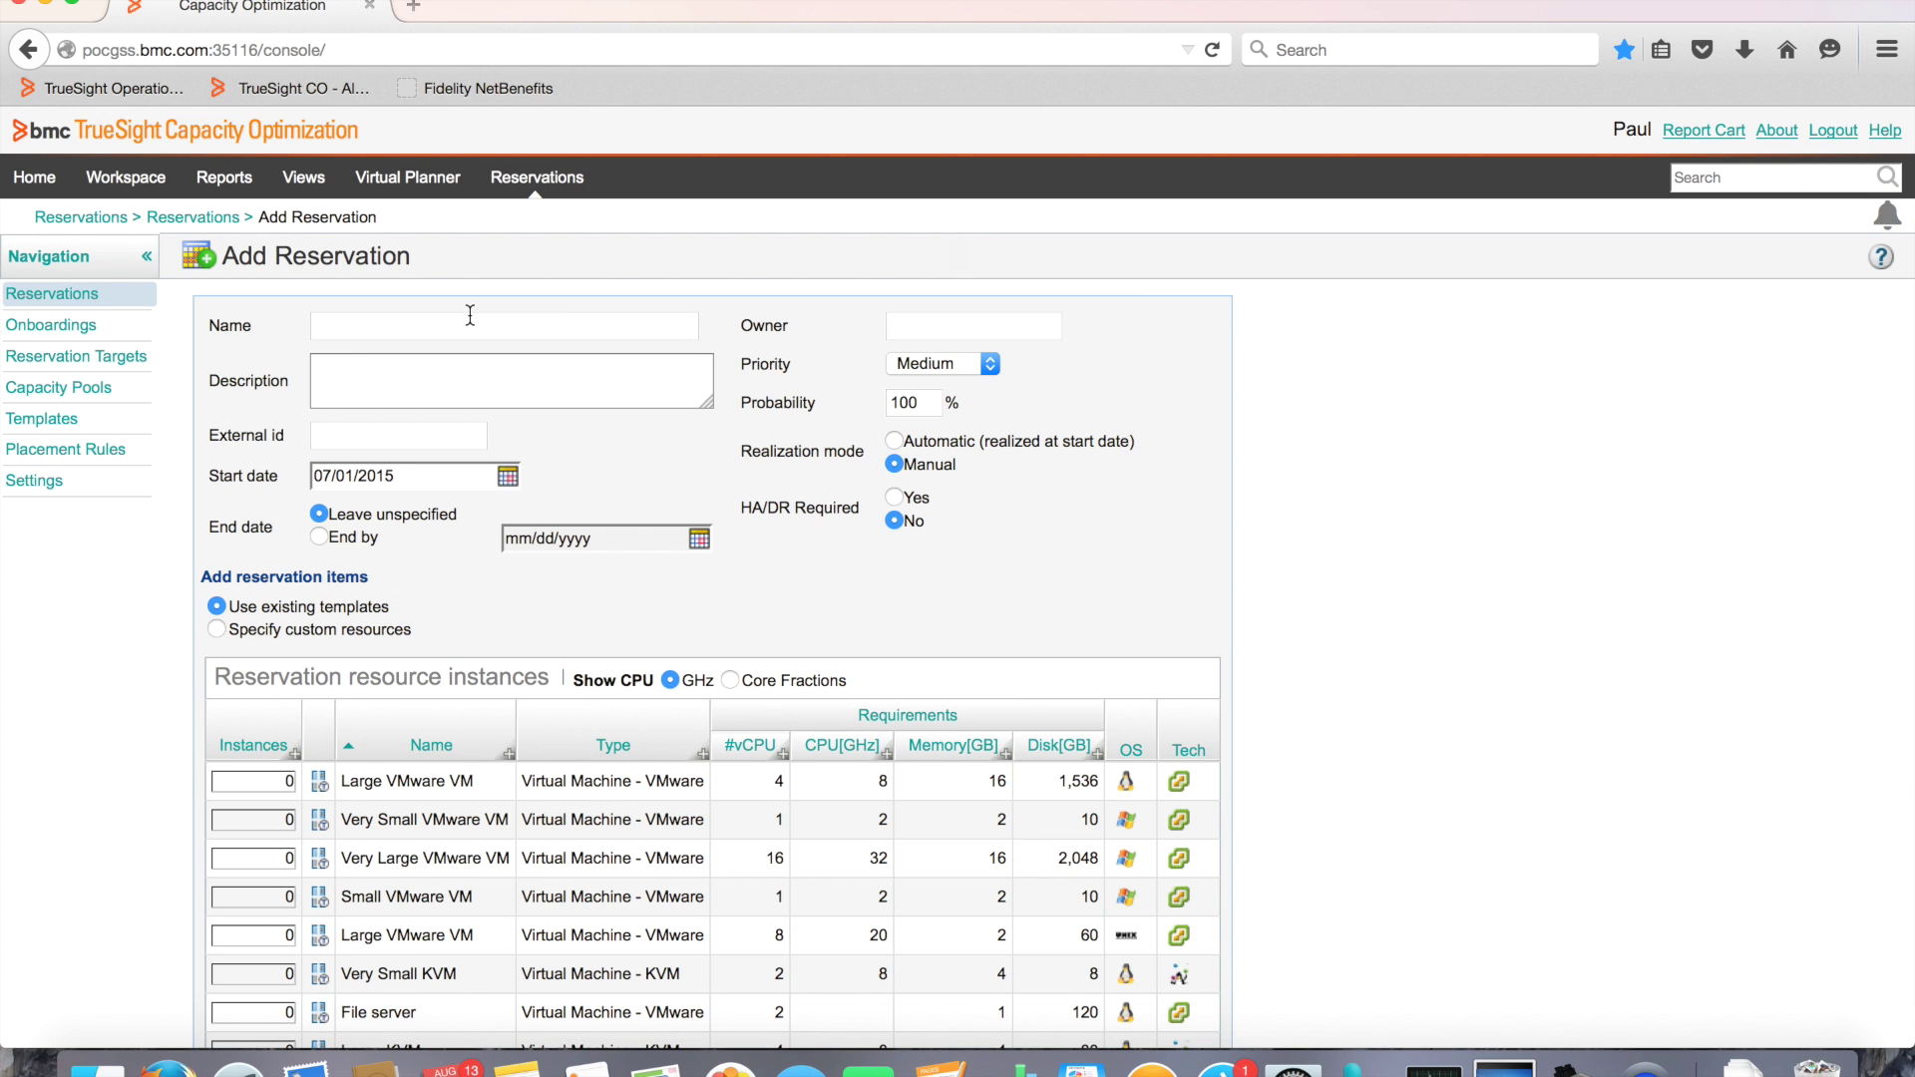
pyautogui.click(470, 315)
pyautogui.write('u')
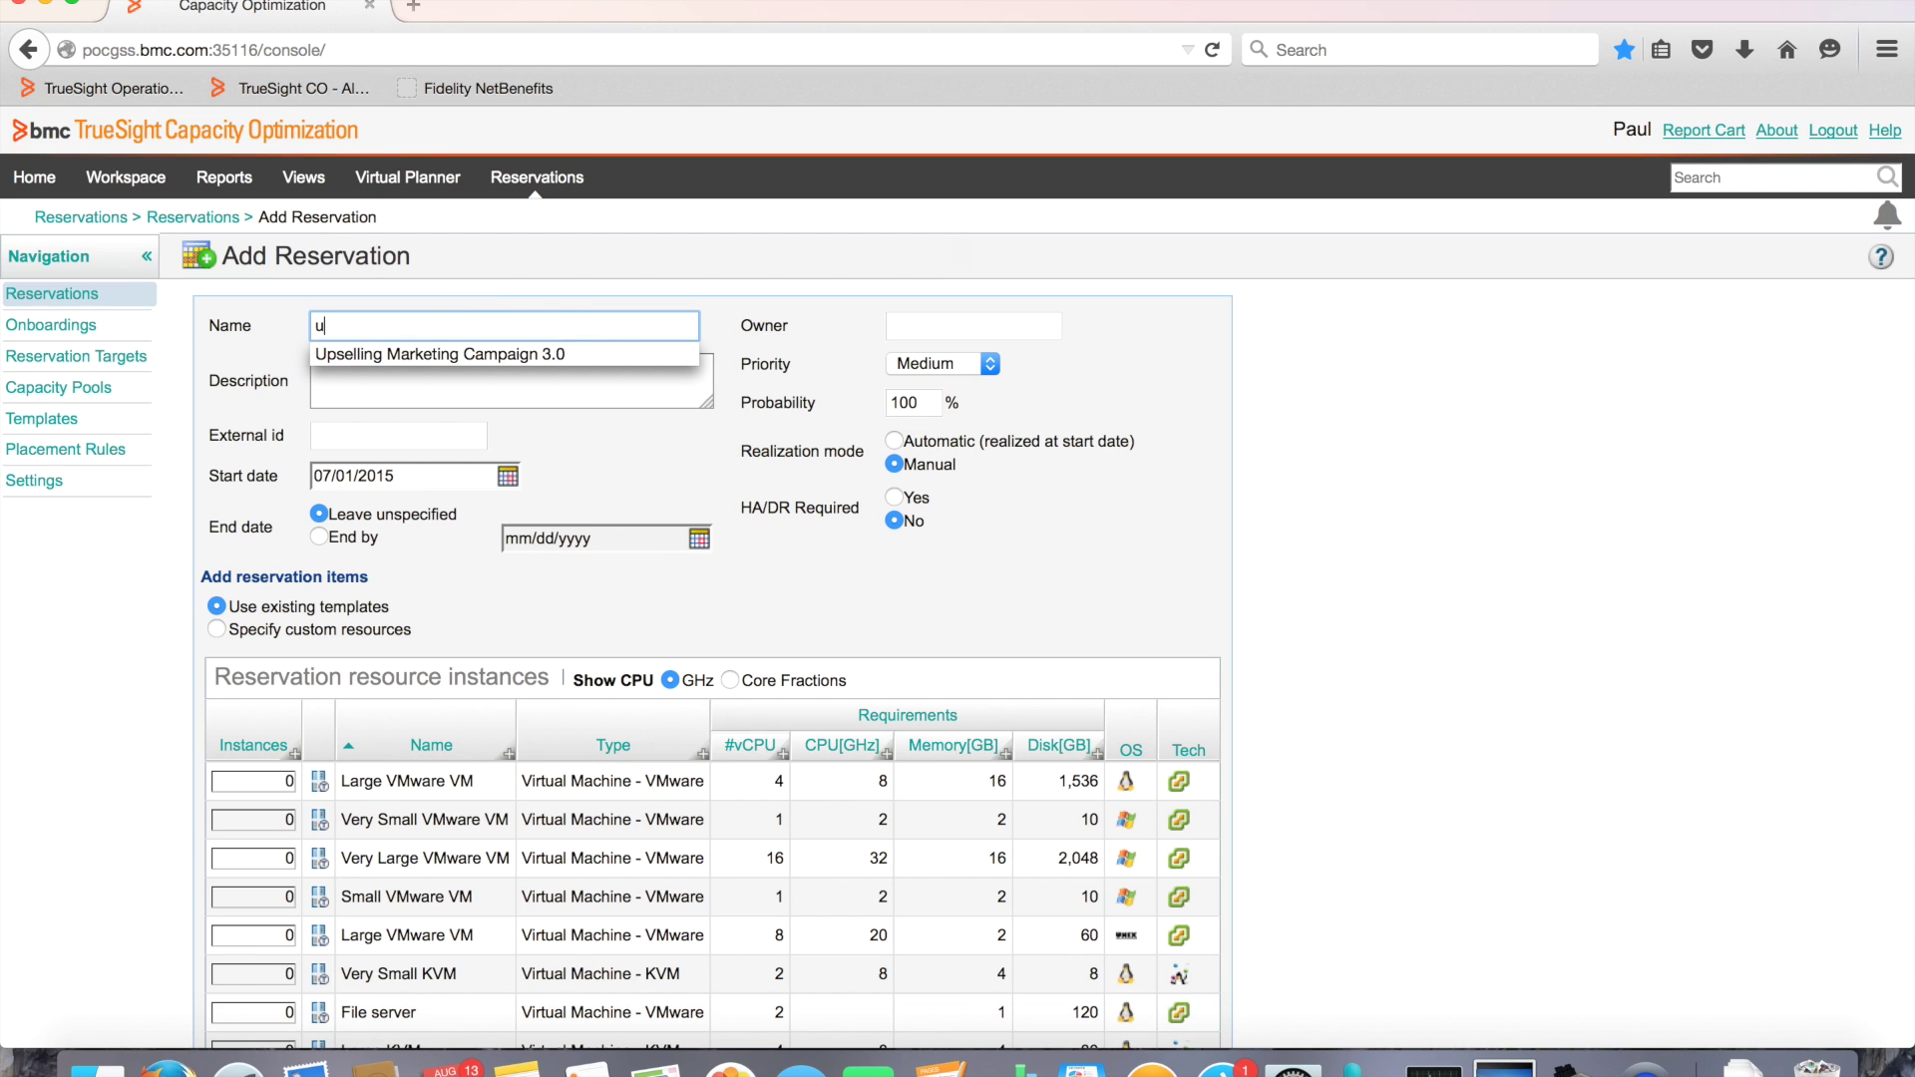
pyautogui.press('Tab')
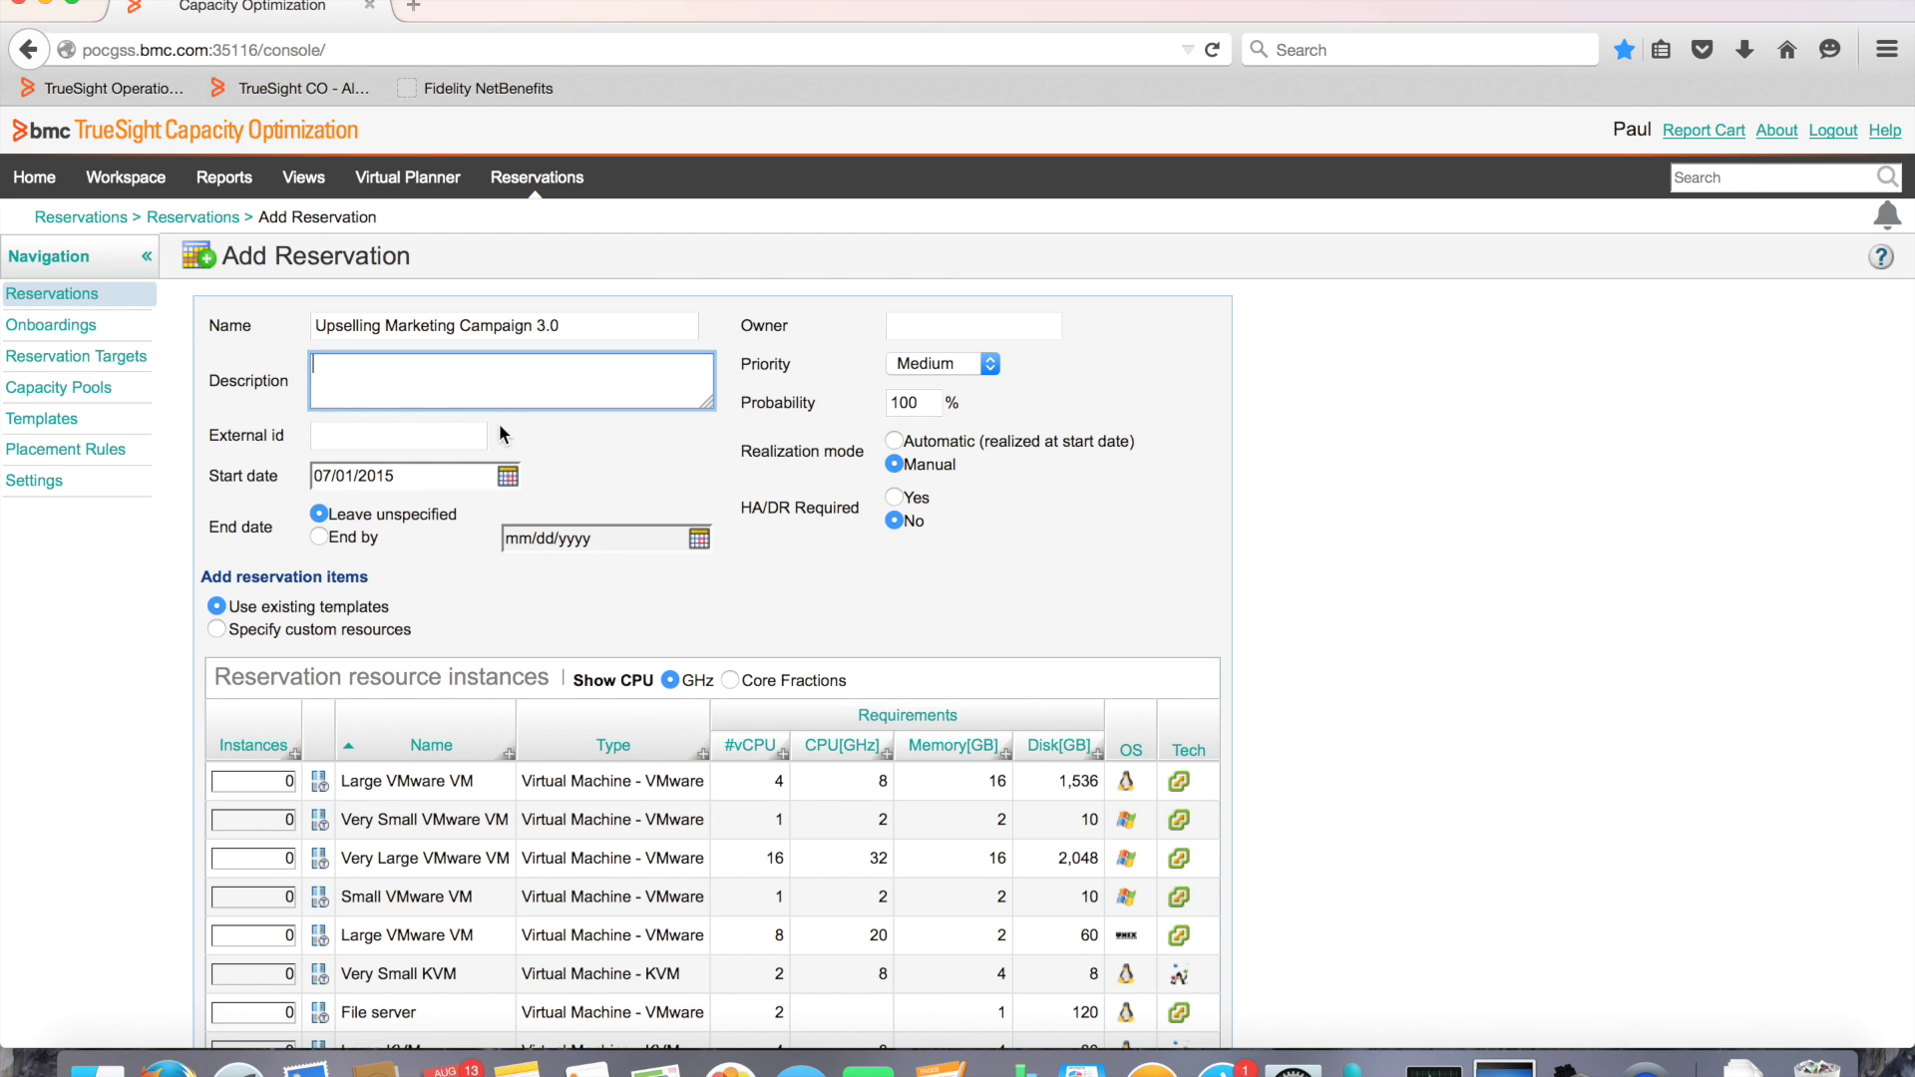
# - Set the reservation start date to 09/01/2015
pyautogui.click(507, 476)
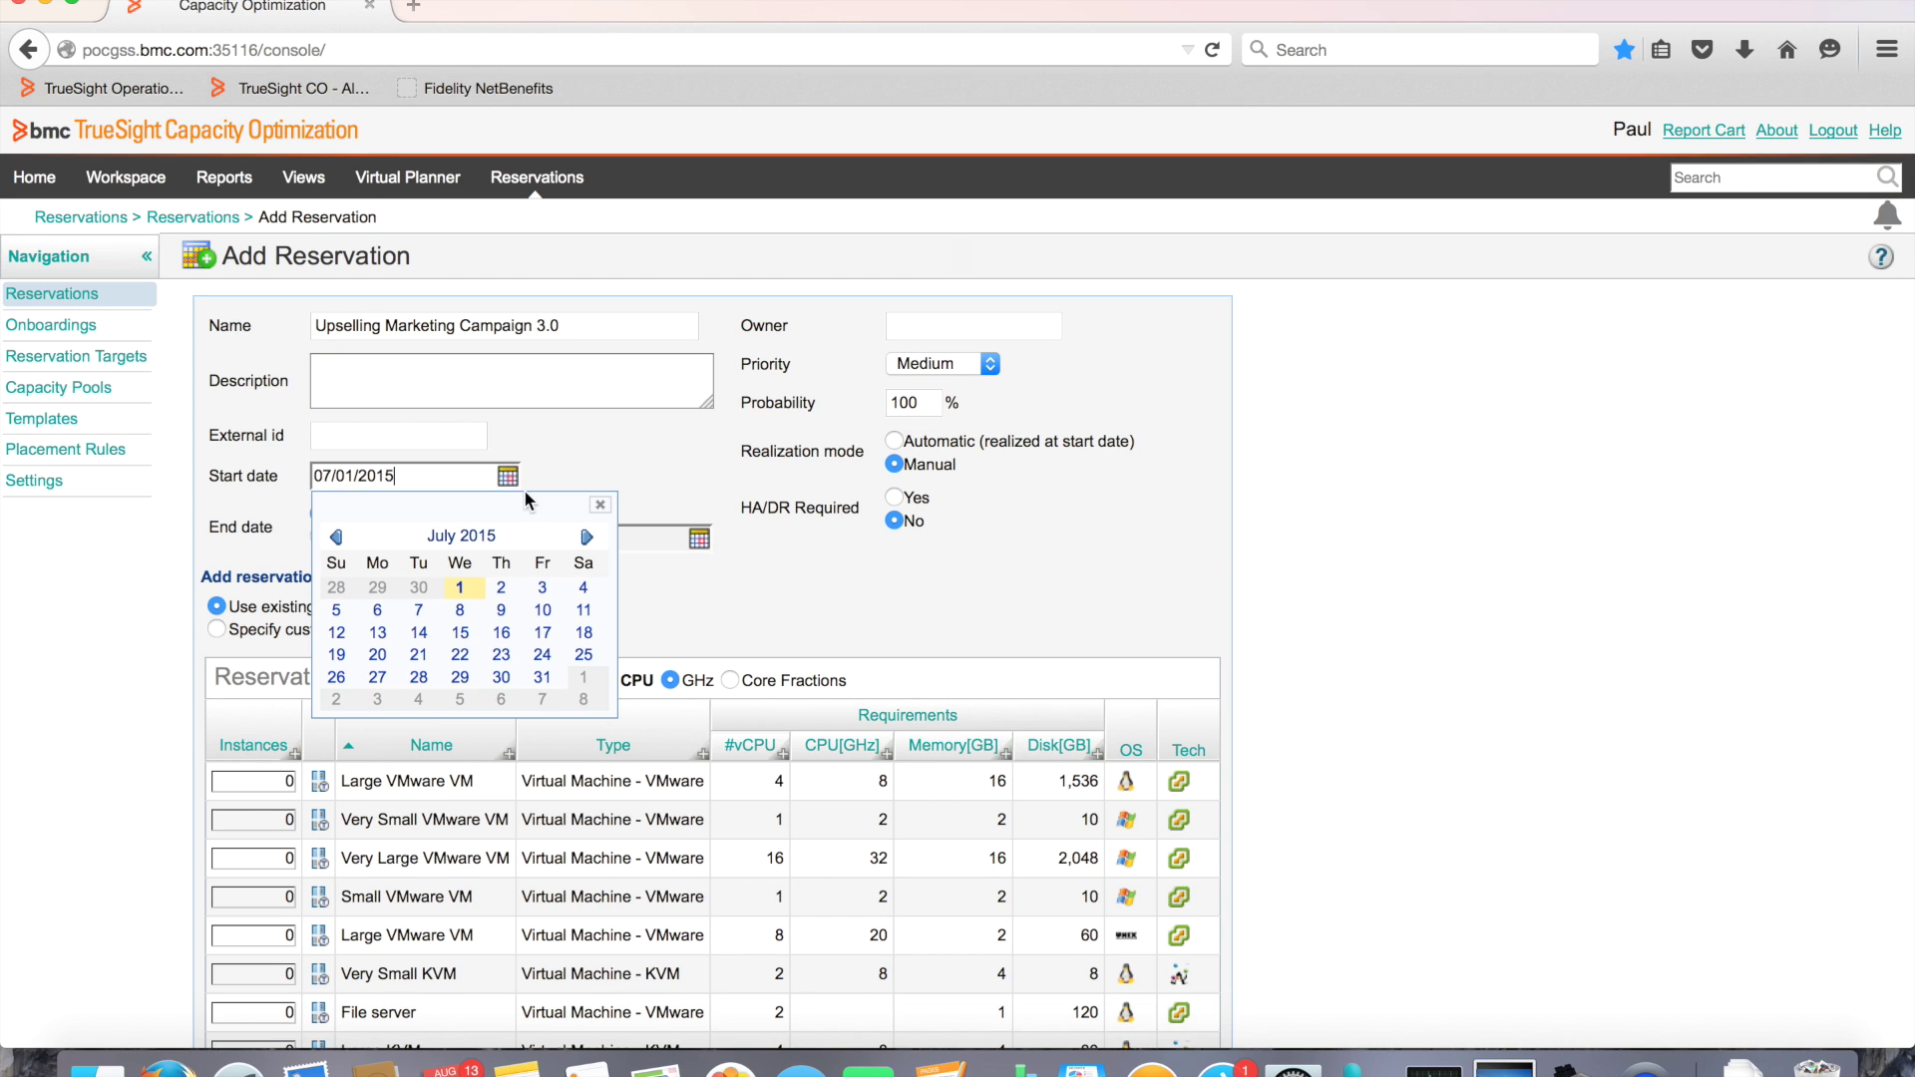
pyautogui.click(586, 537)
pyautogui.click(586, 536)
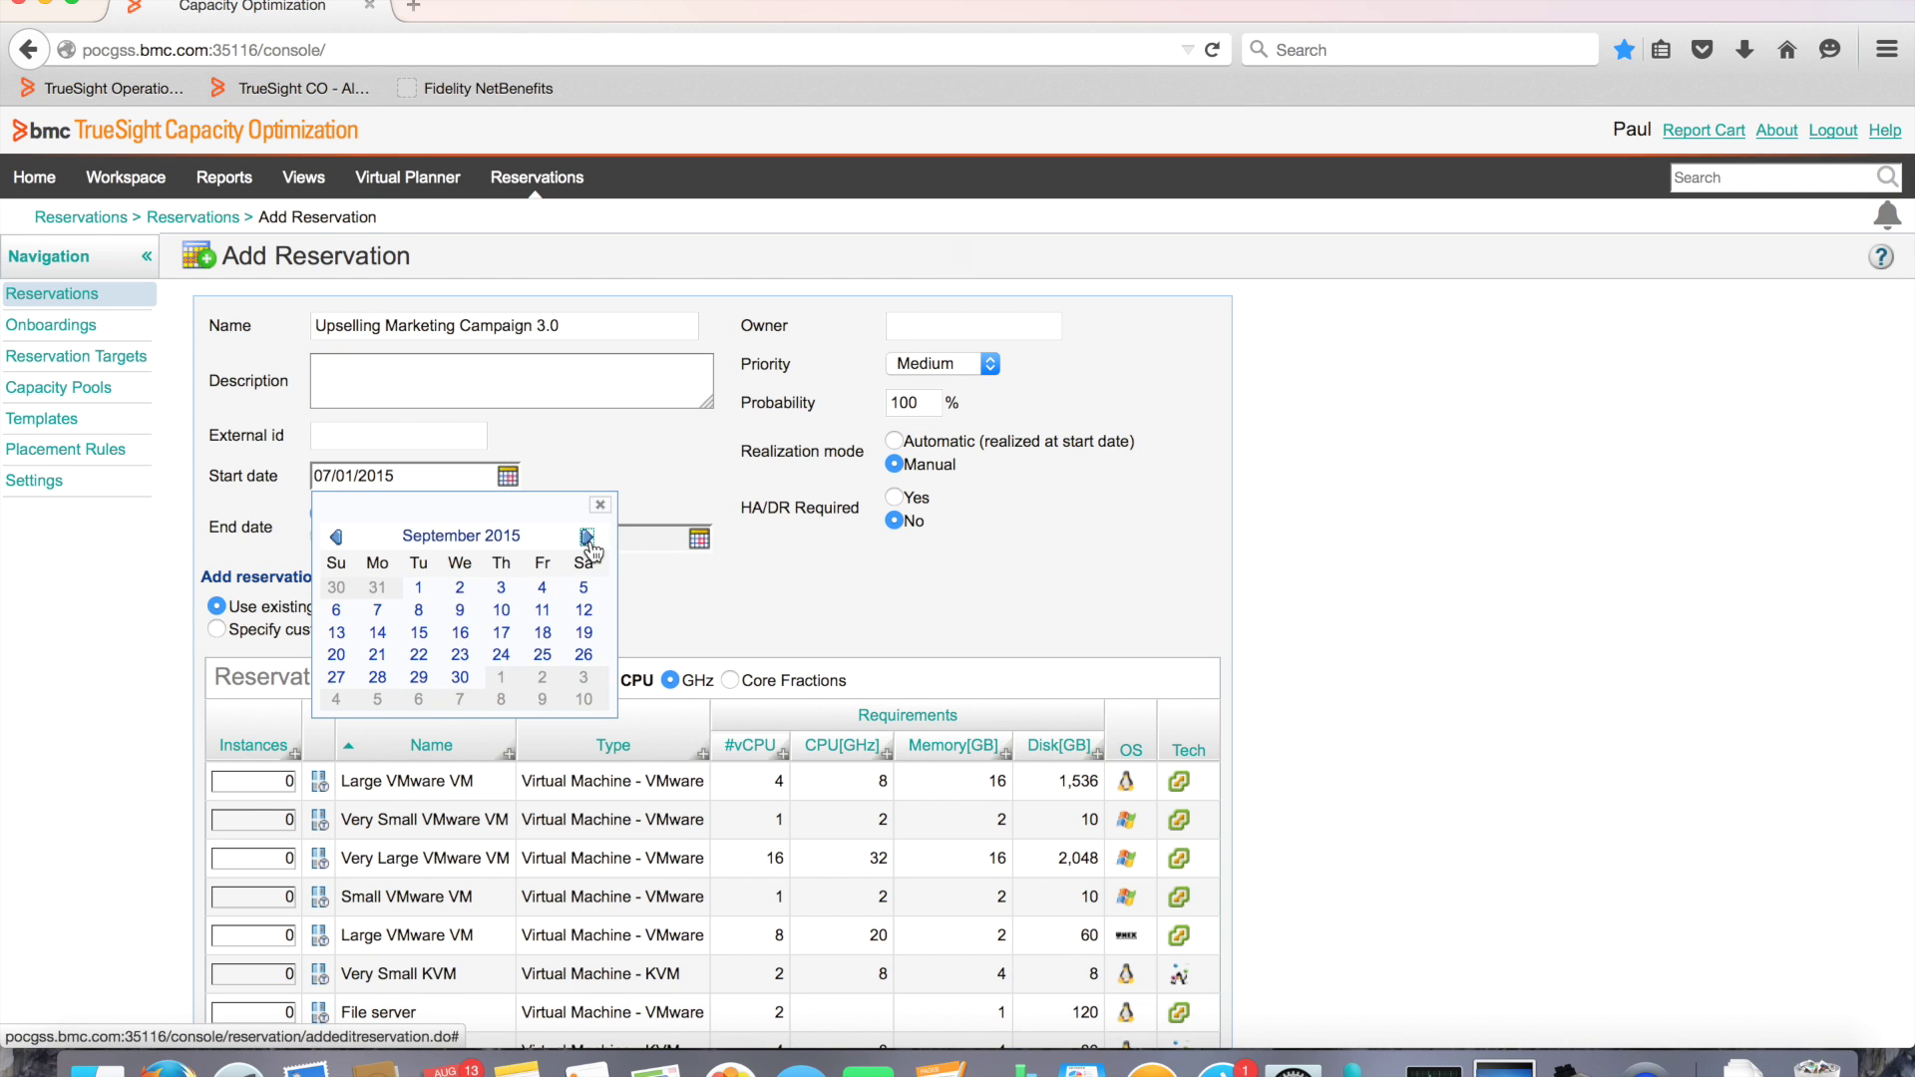
pyautogui.click(418, 587)
# - Choose End by and set the end date to 12/31/2015
pyautogui.click(320, 537)
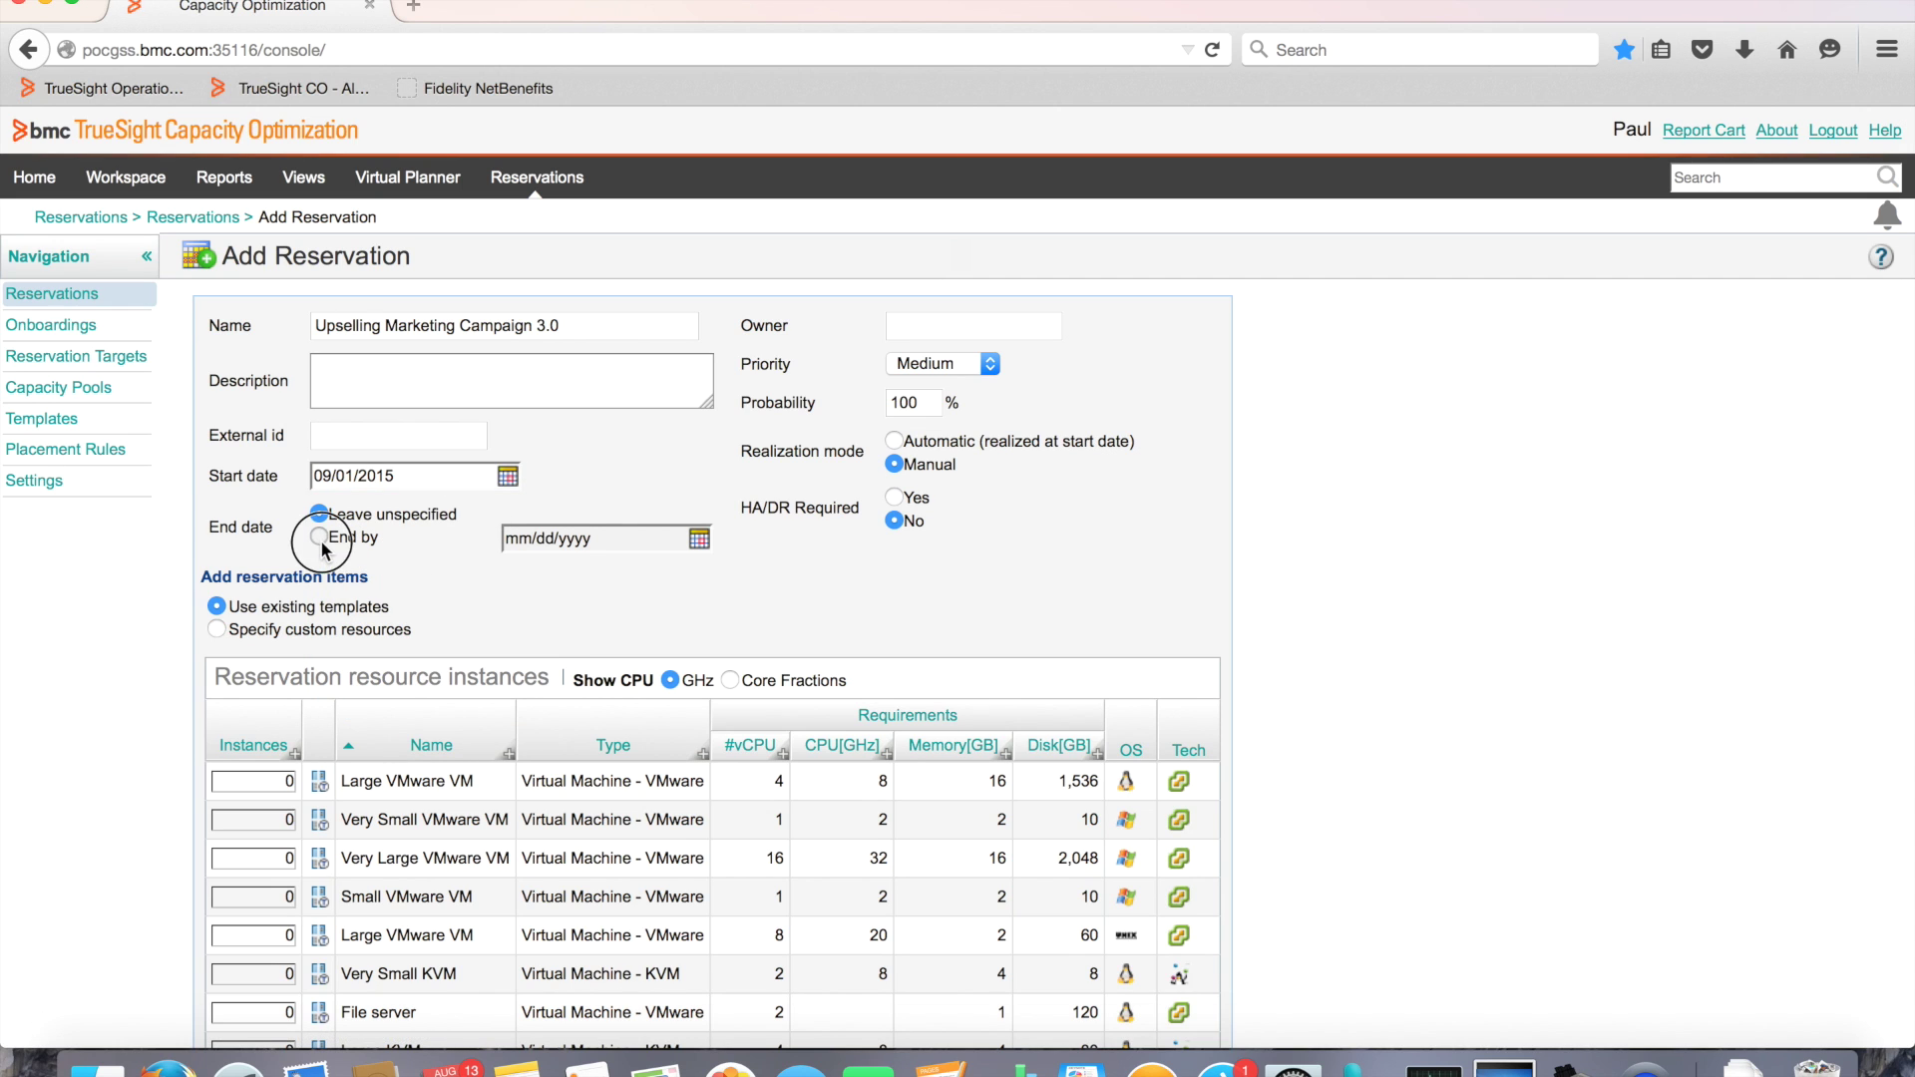
pyautogui.click(701, 540)
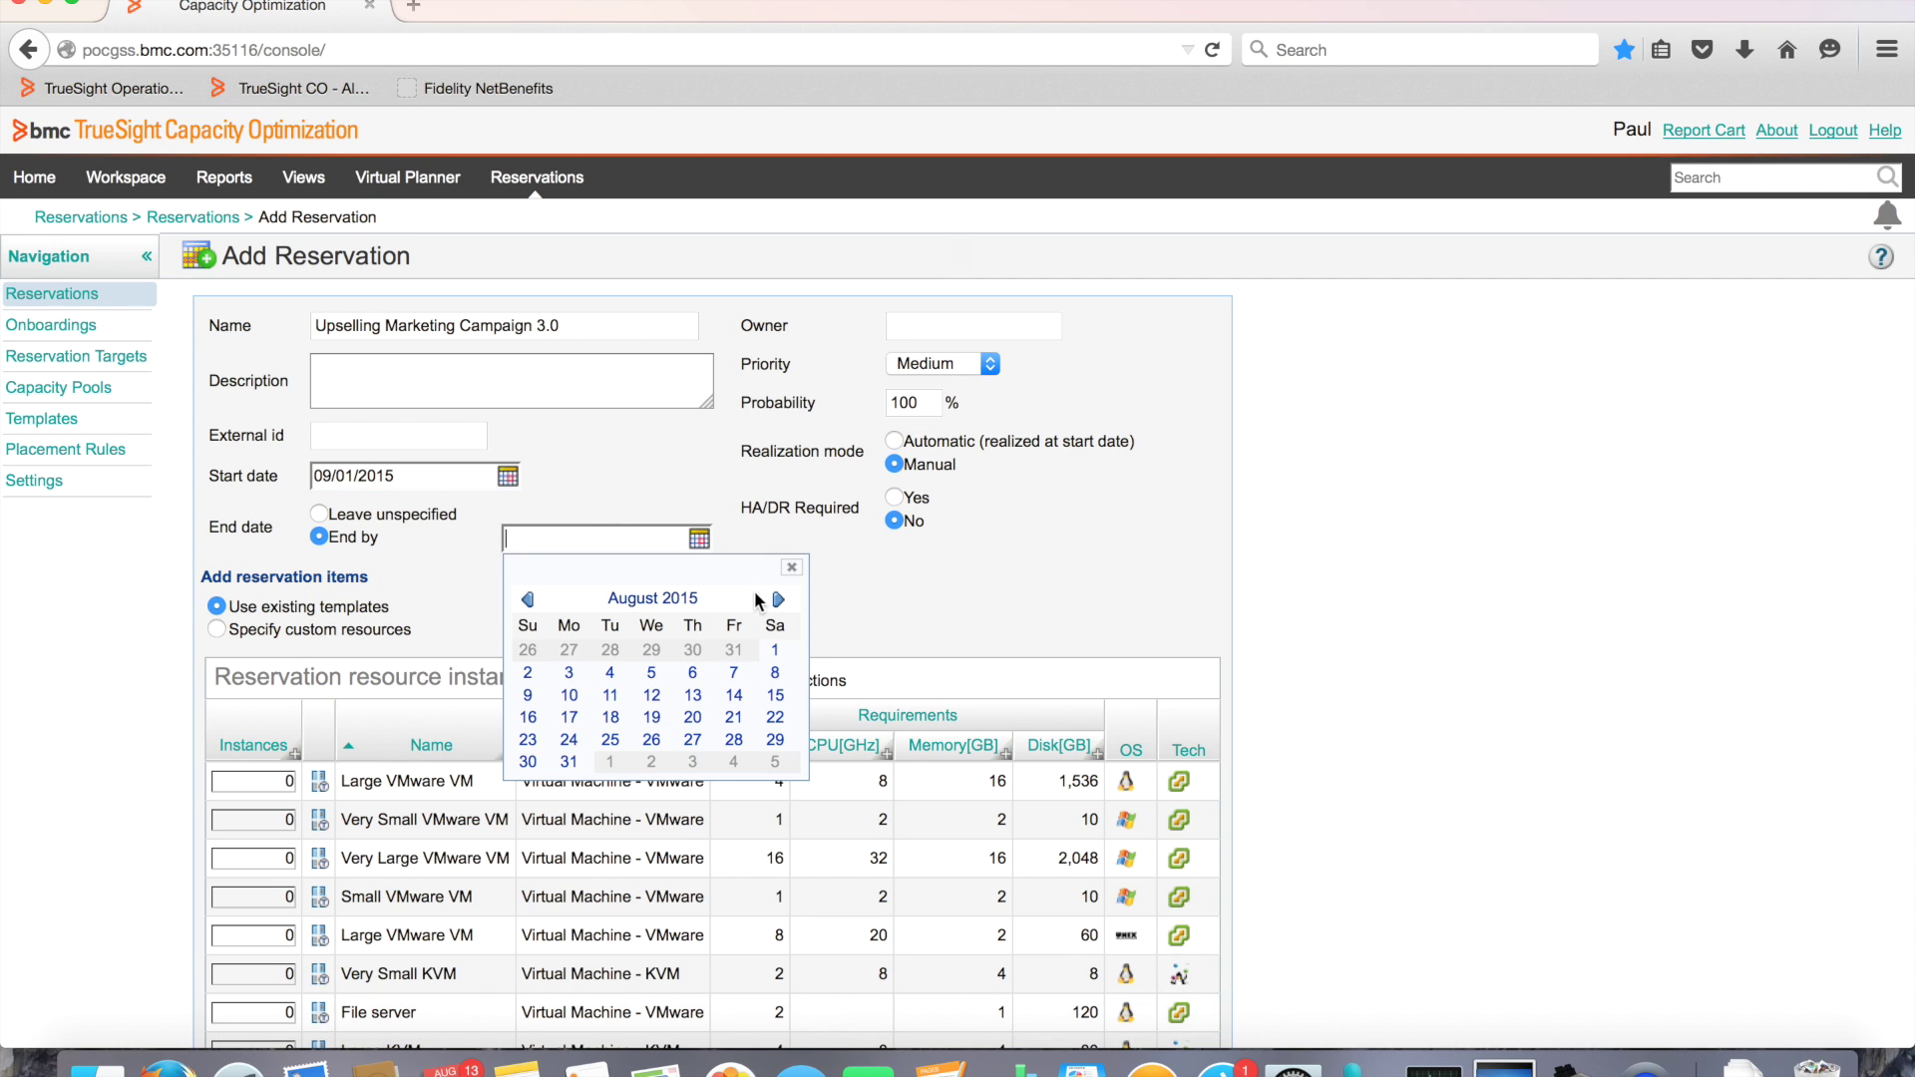
pyautogui.click(779, 598)
pyautogui.click(779, 598)
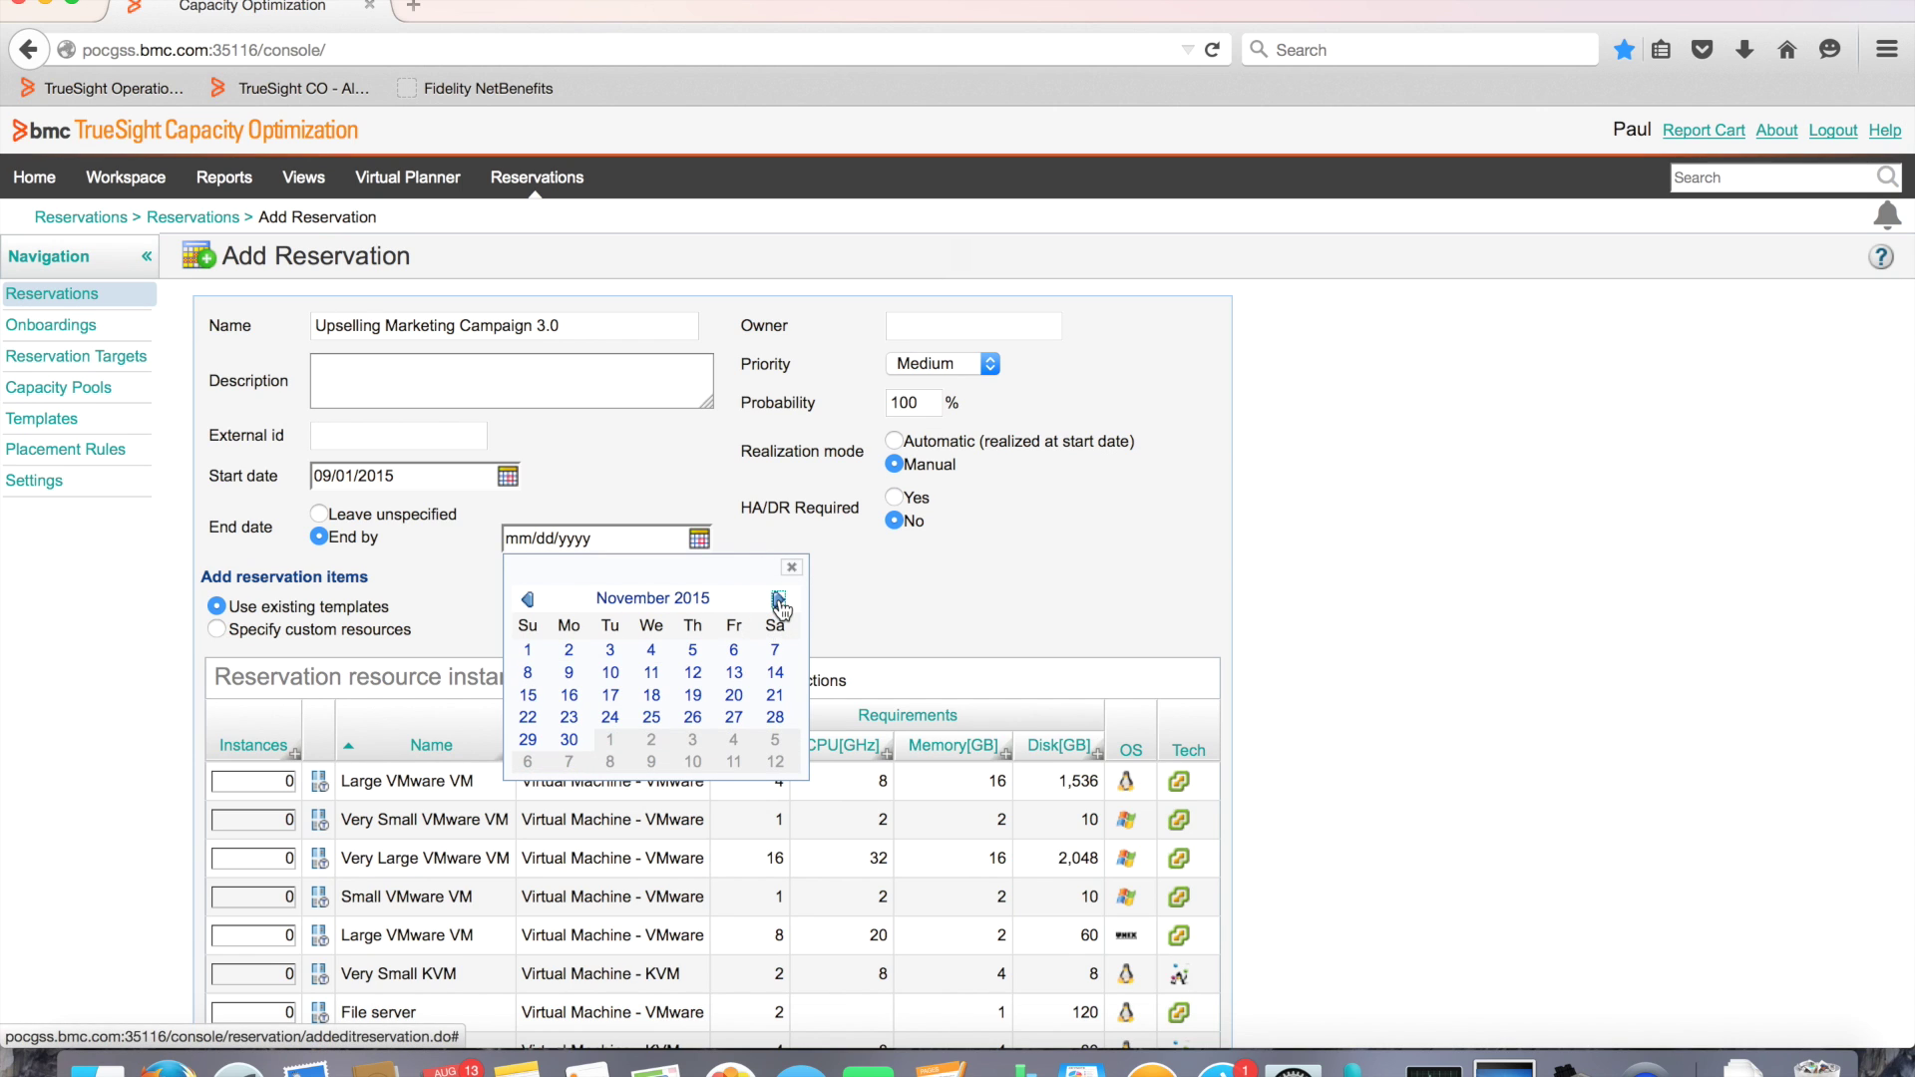
pyautogui.click(779, 598)
pyautogui.click(692, 739)
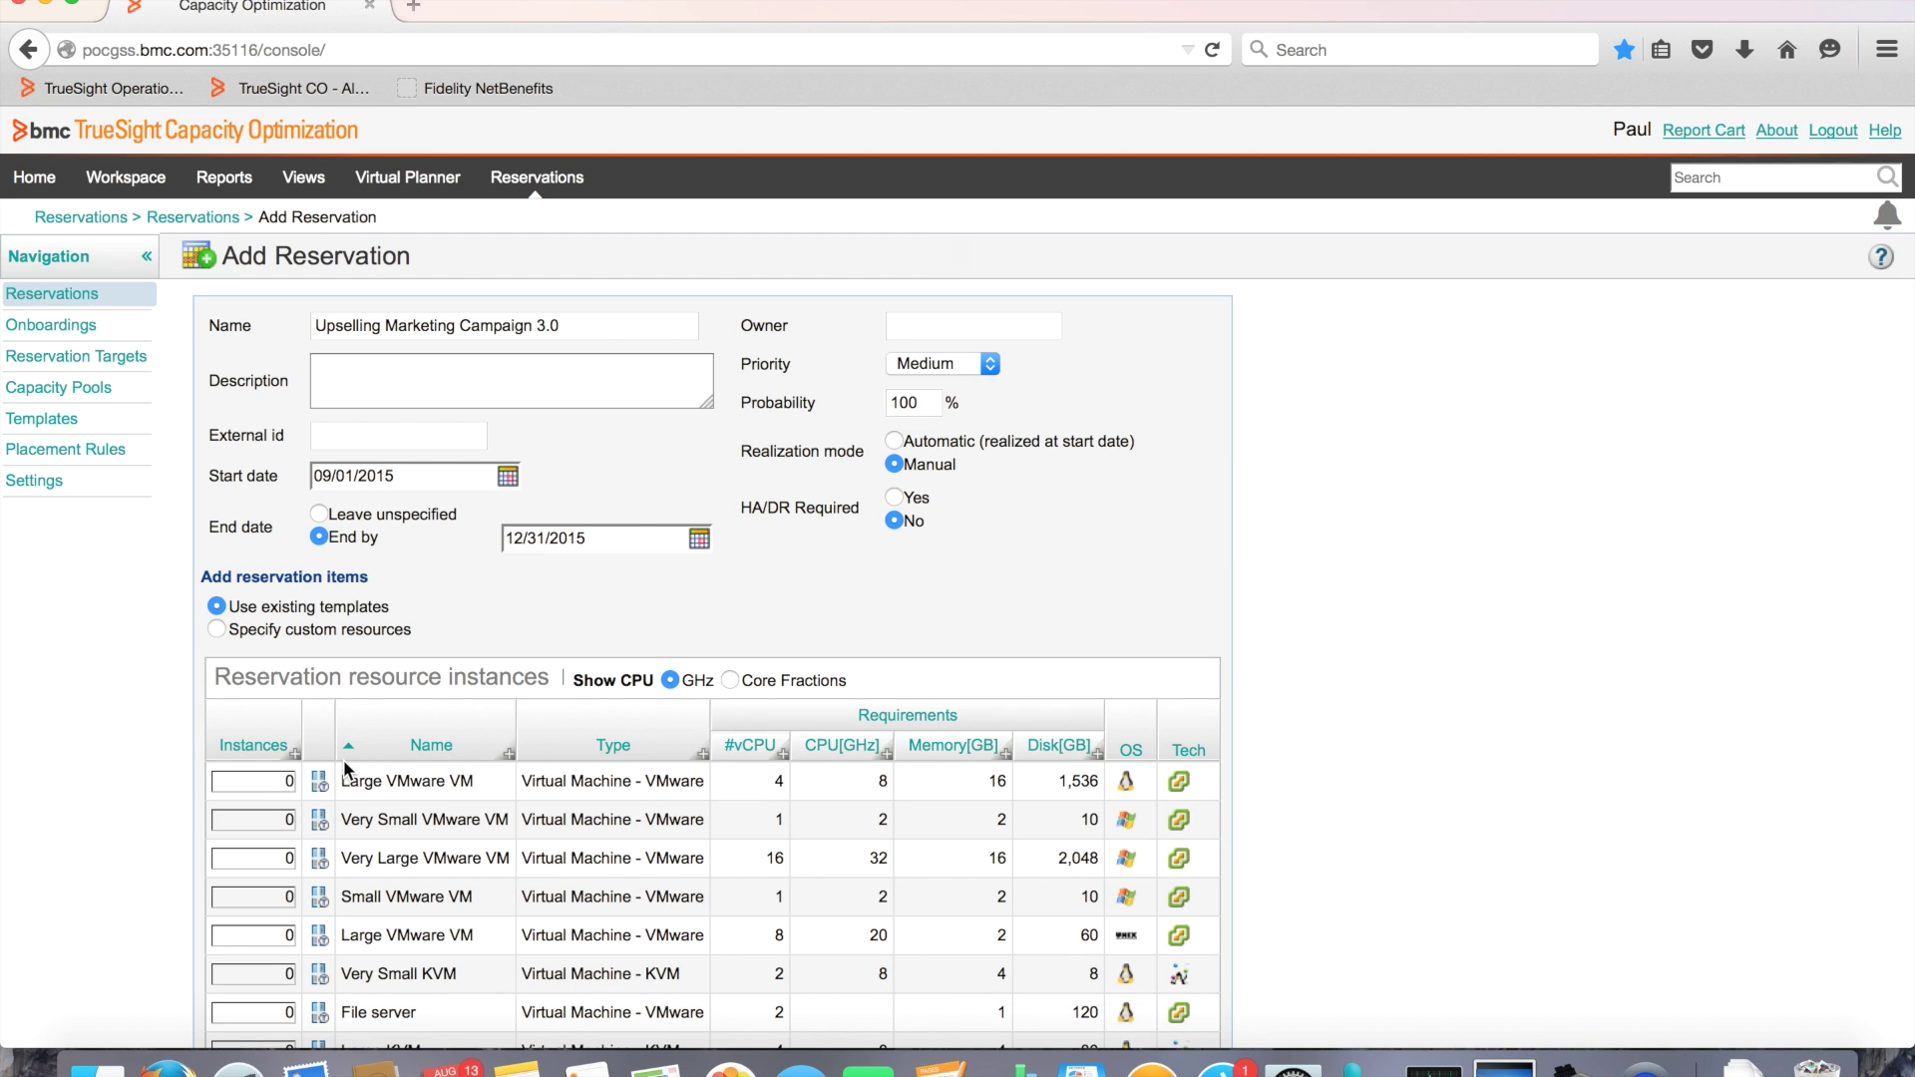
# - Set instances to 1 for Very Large VMware VM and 3 for Very Small VMware VM
pyautogui.click(287, 856)
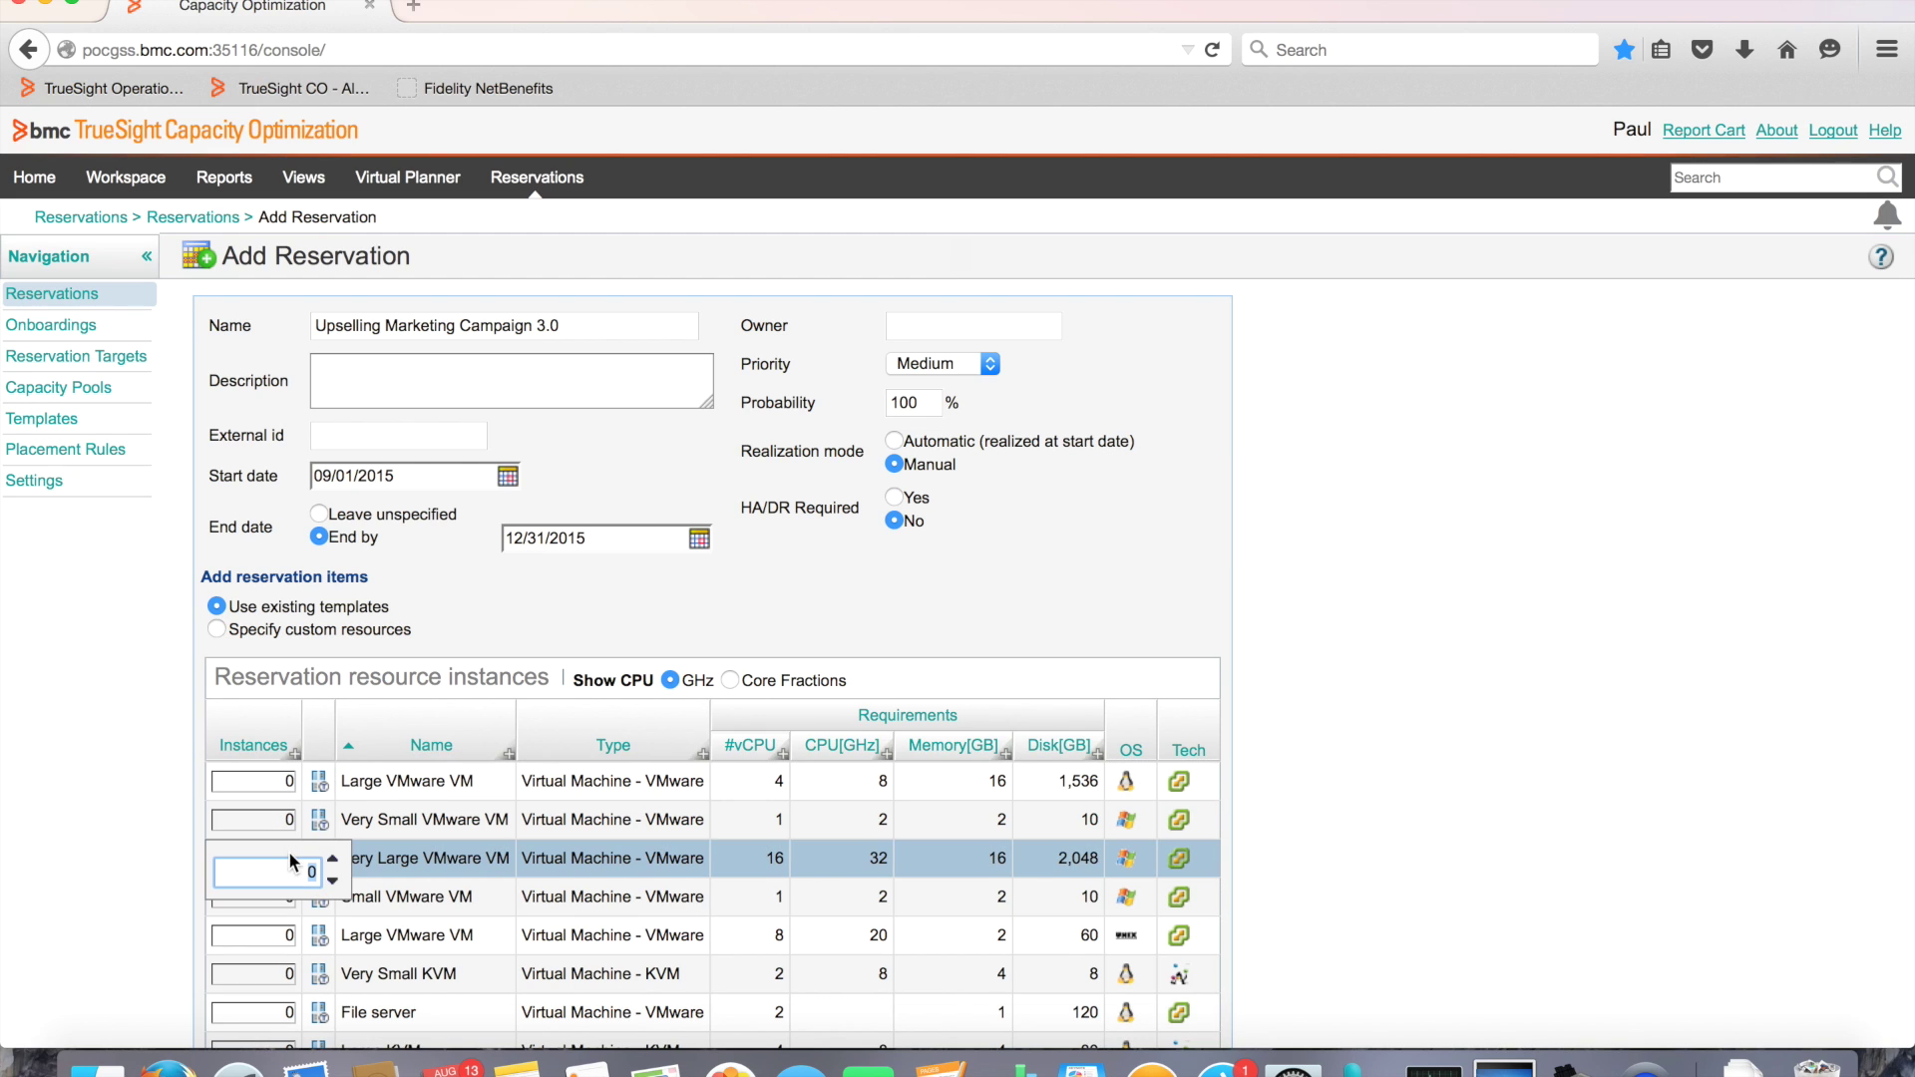
pyautogui.write('1')
pyautogui.click(287, 829)
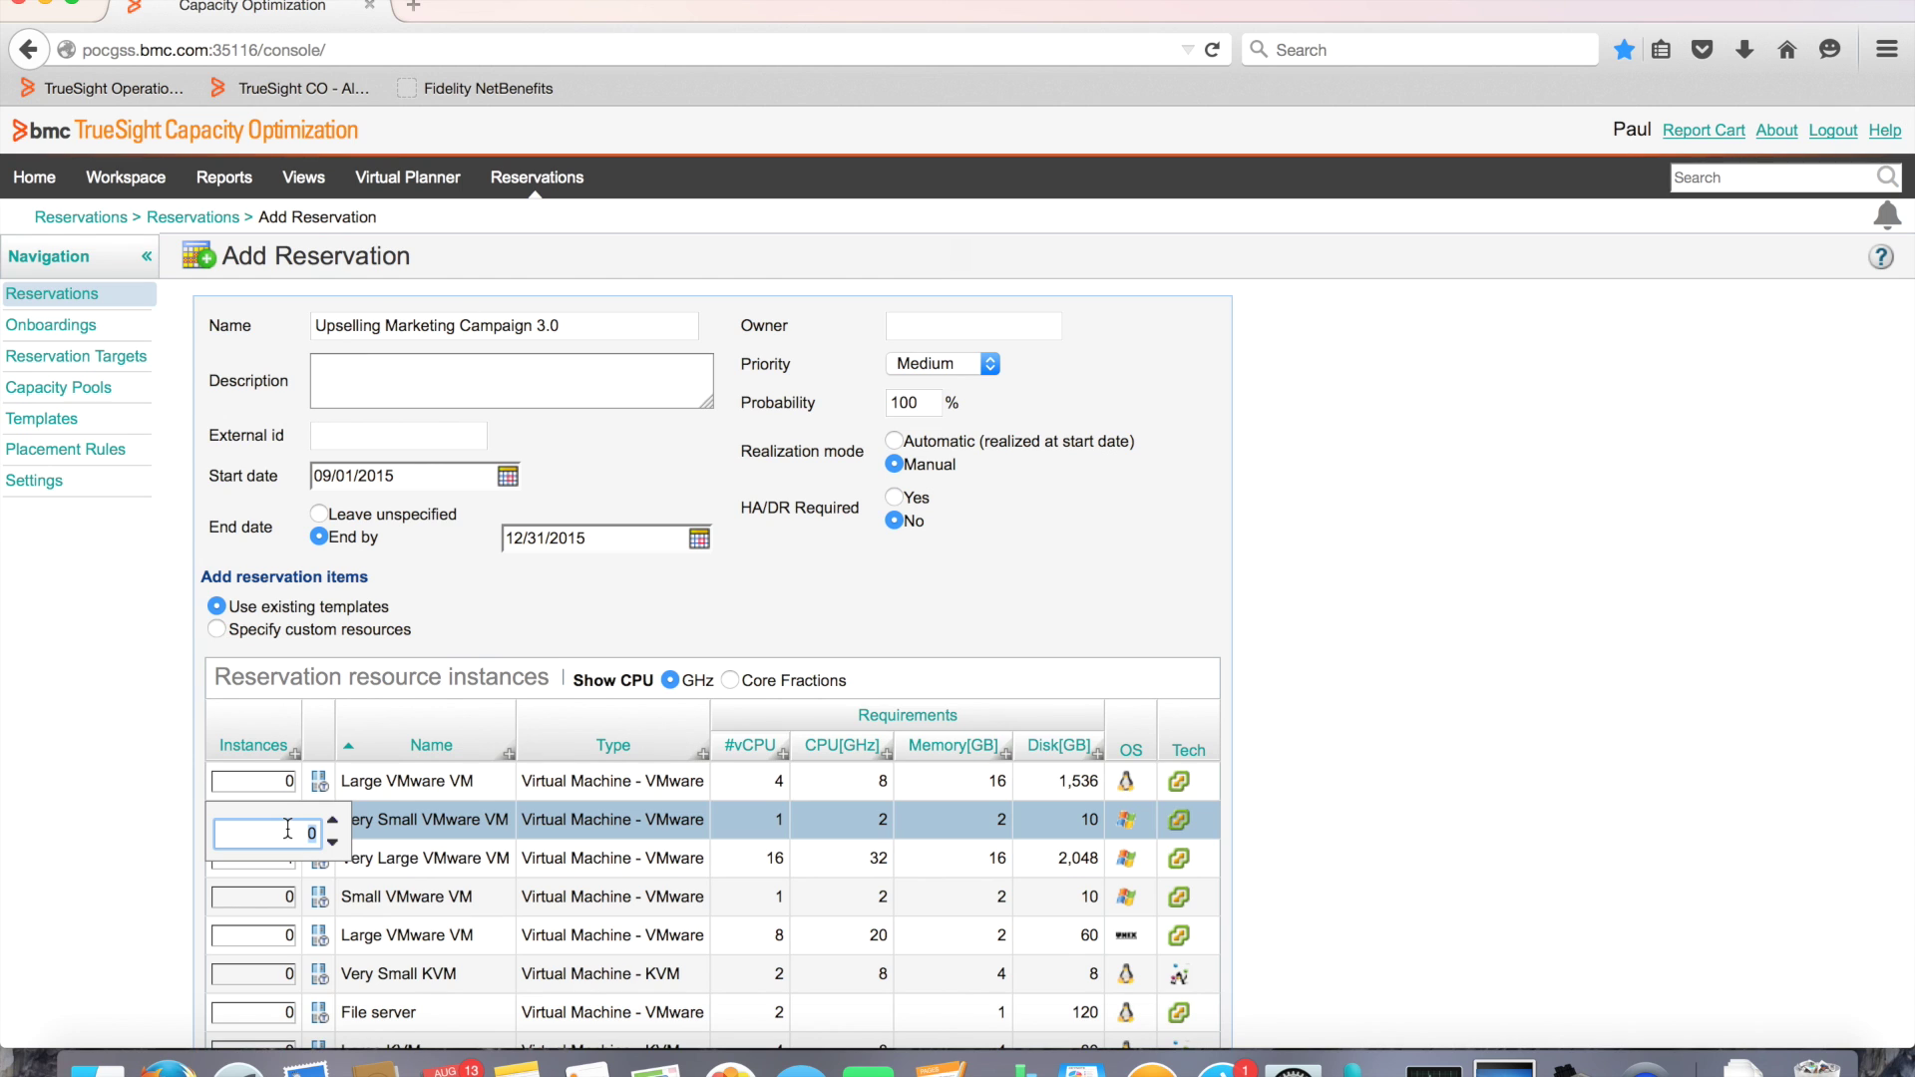
pyautogui.write('3')
pyautogui.scroll(-2, 287, 829)
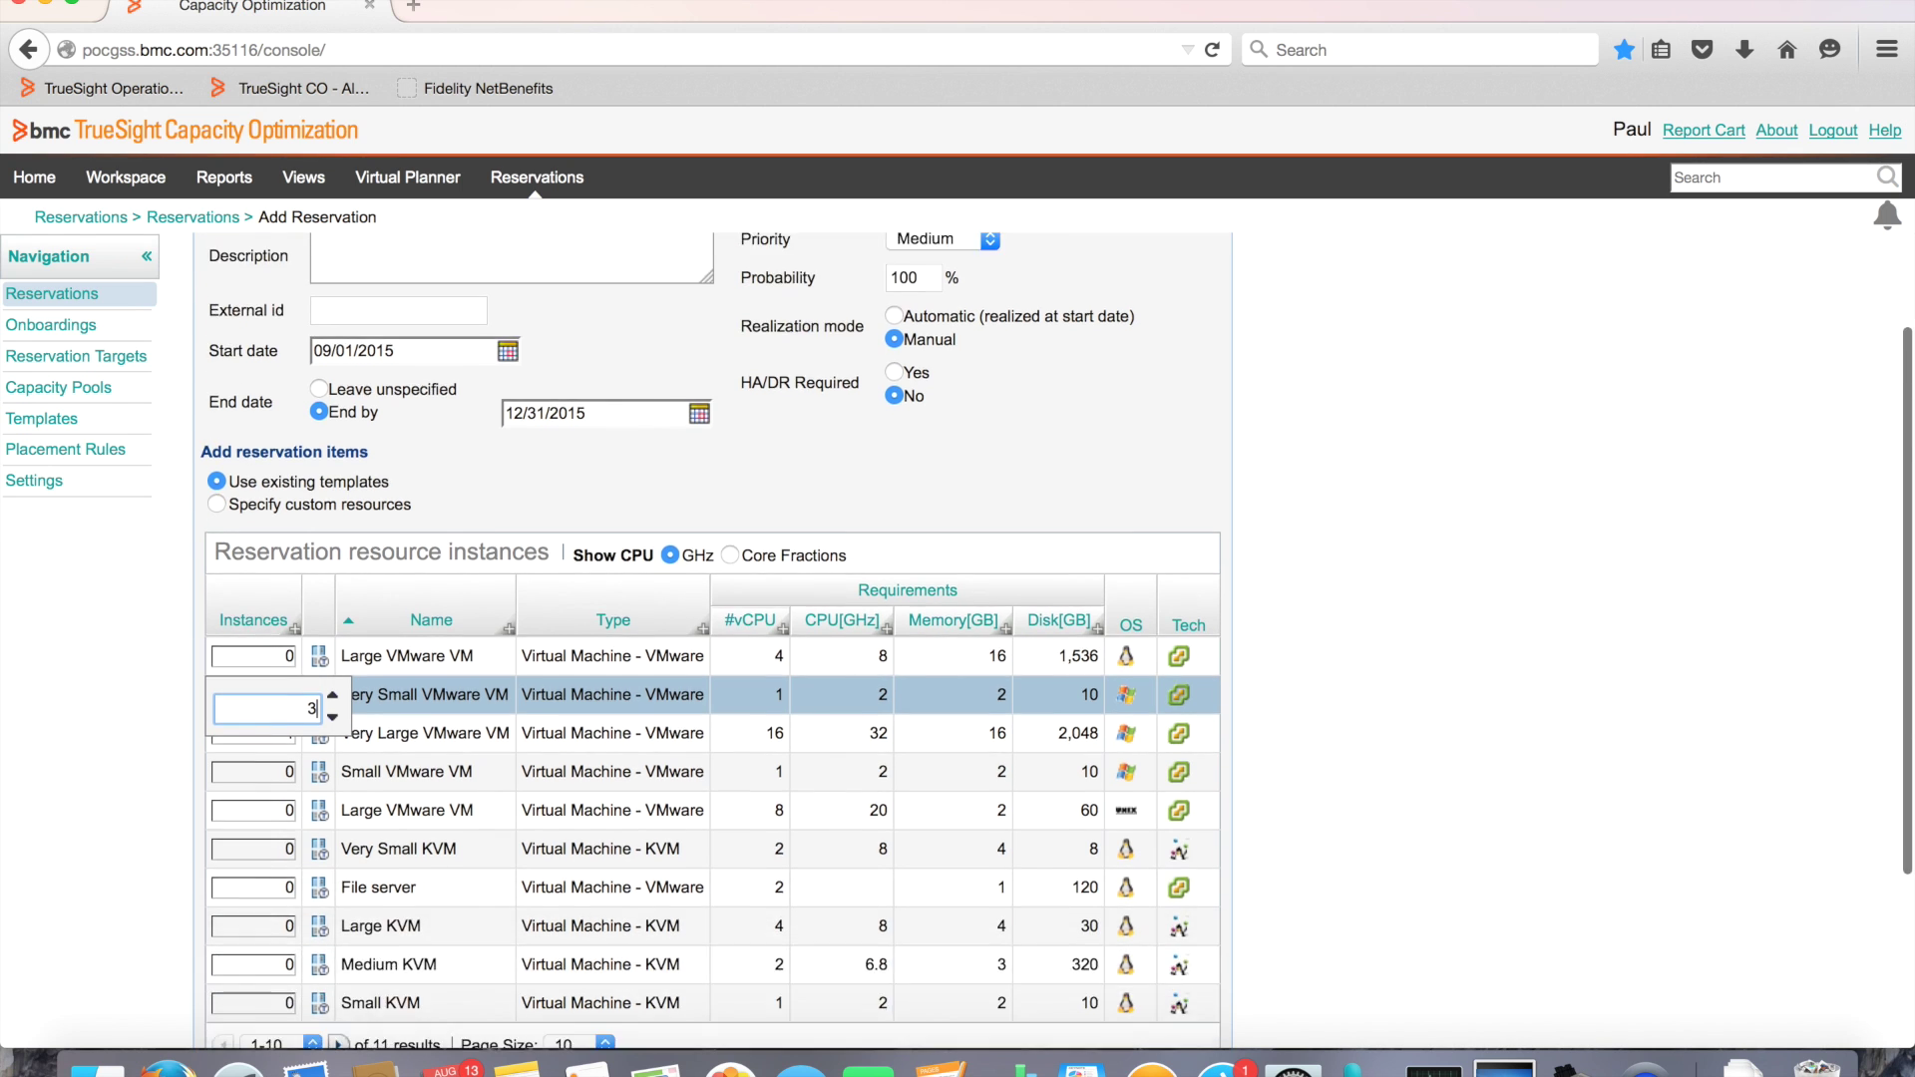
pyautogui.scroll(-2, 306, 969)
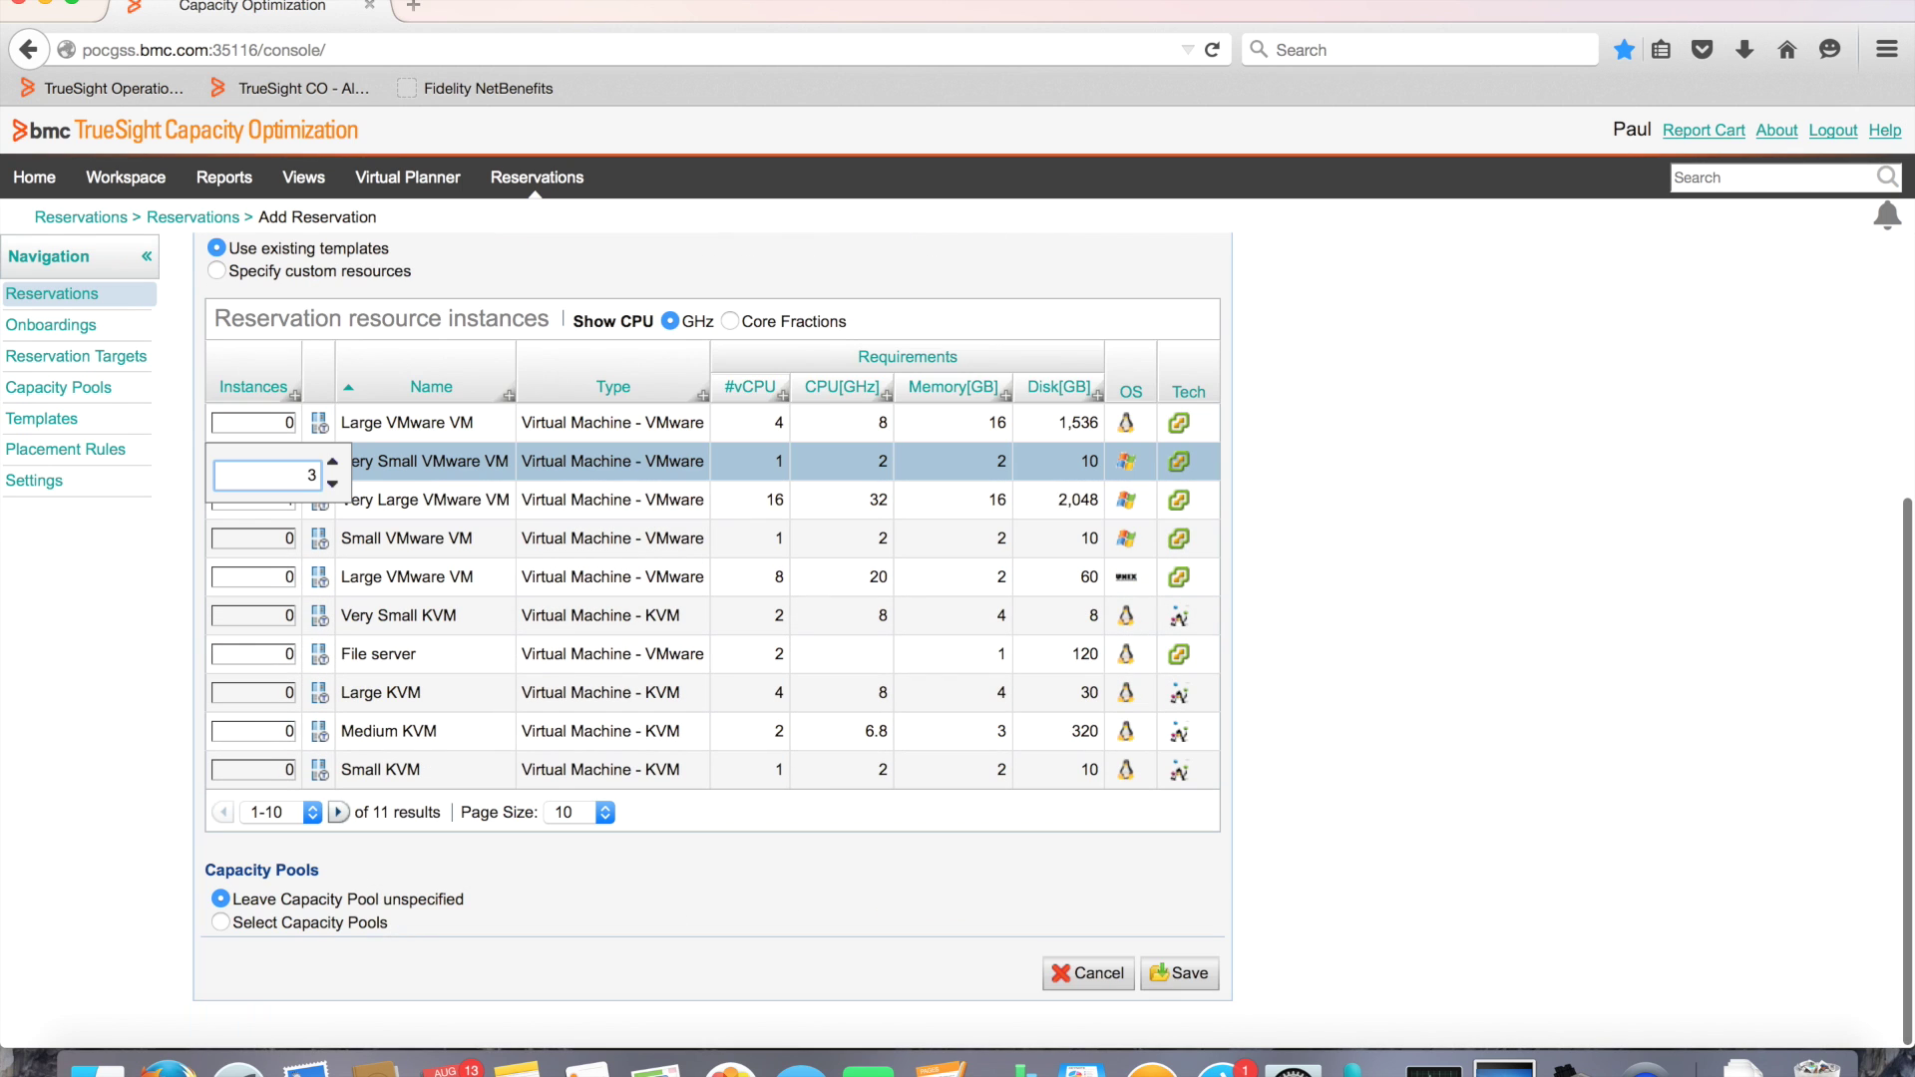
pyautogui.doubleClick(235, 922)
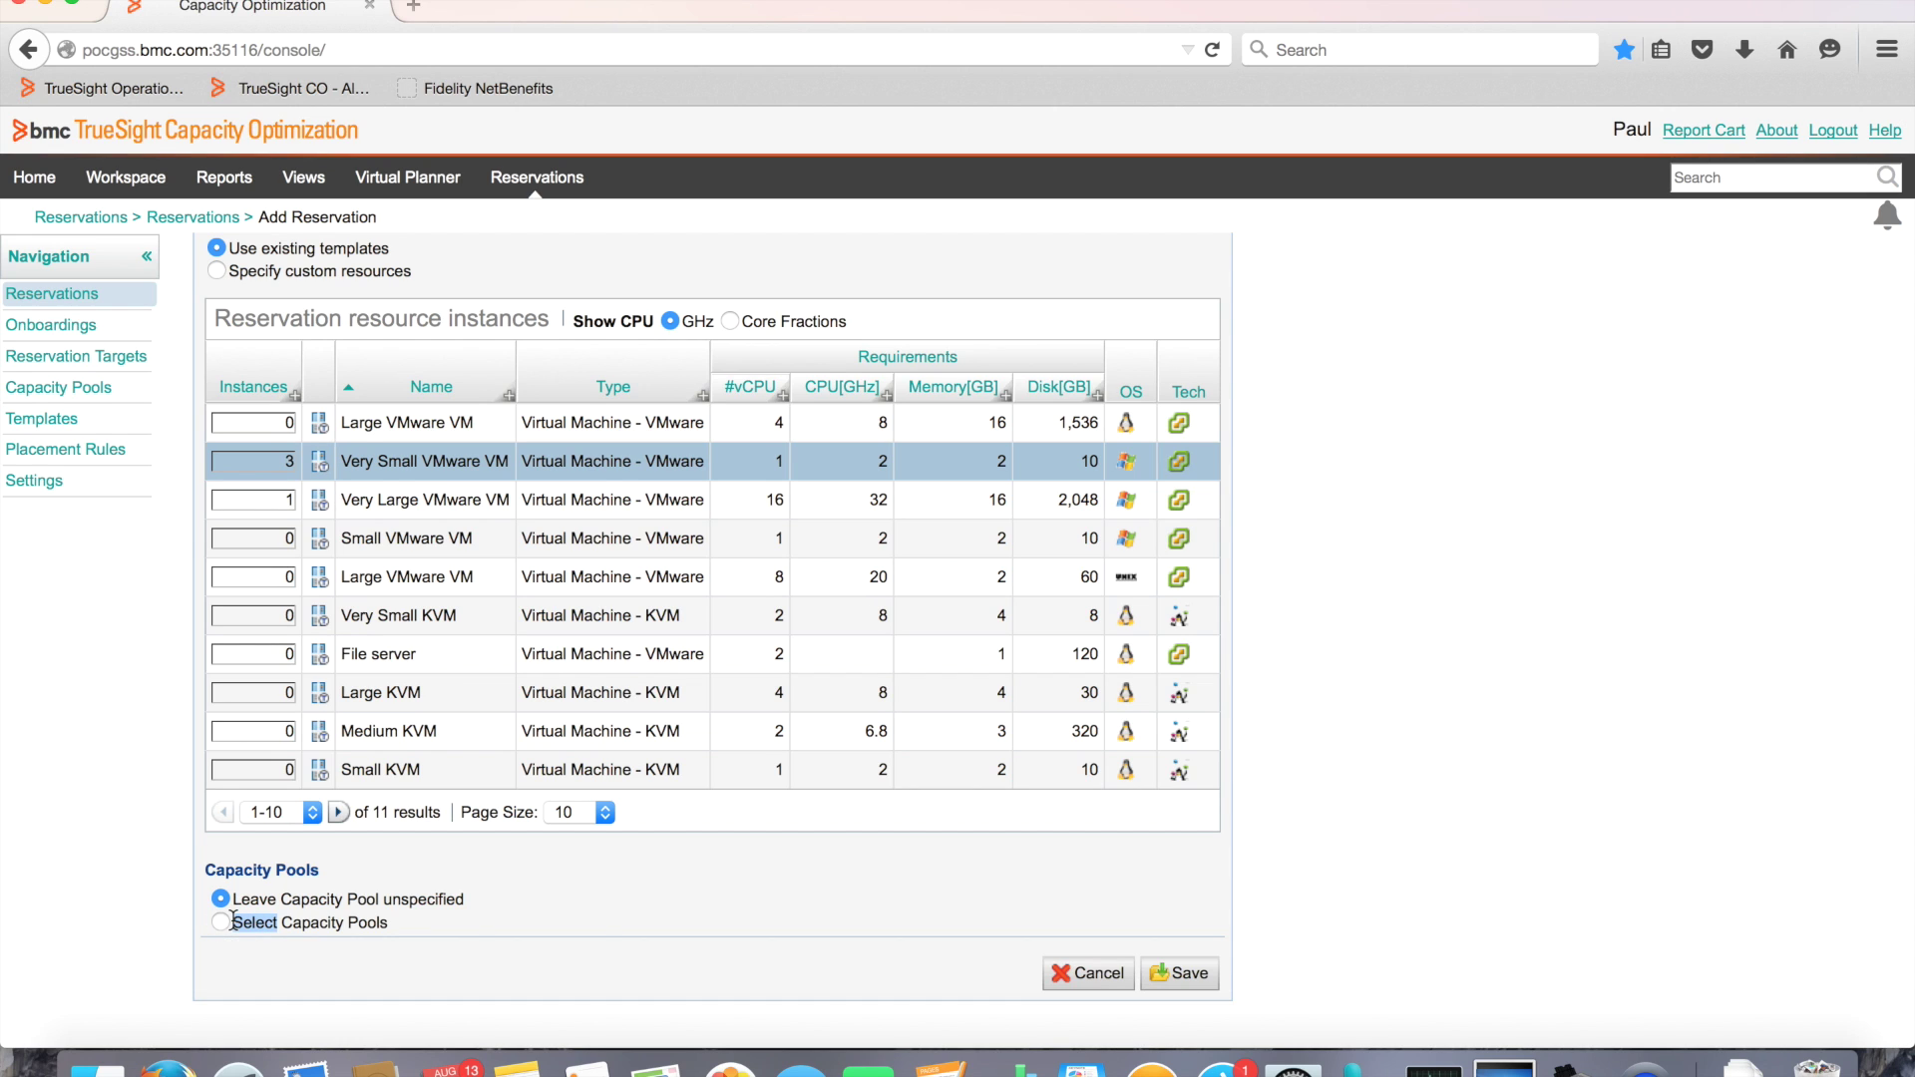
# - Restrict capacity pools to Prod-Gold-Phoenix - VMware and save the reservation as Pending
pyautogui.click(221, 922)
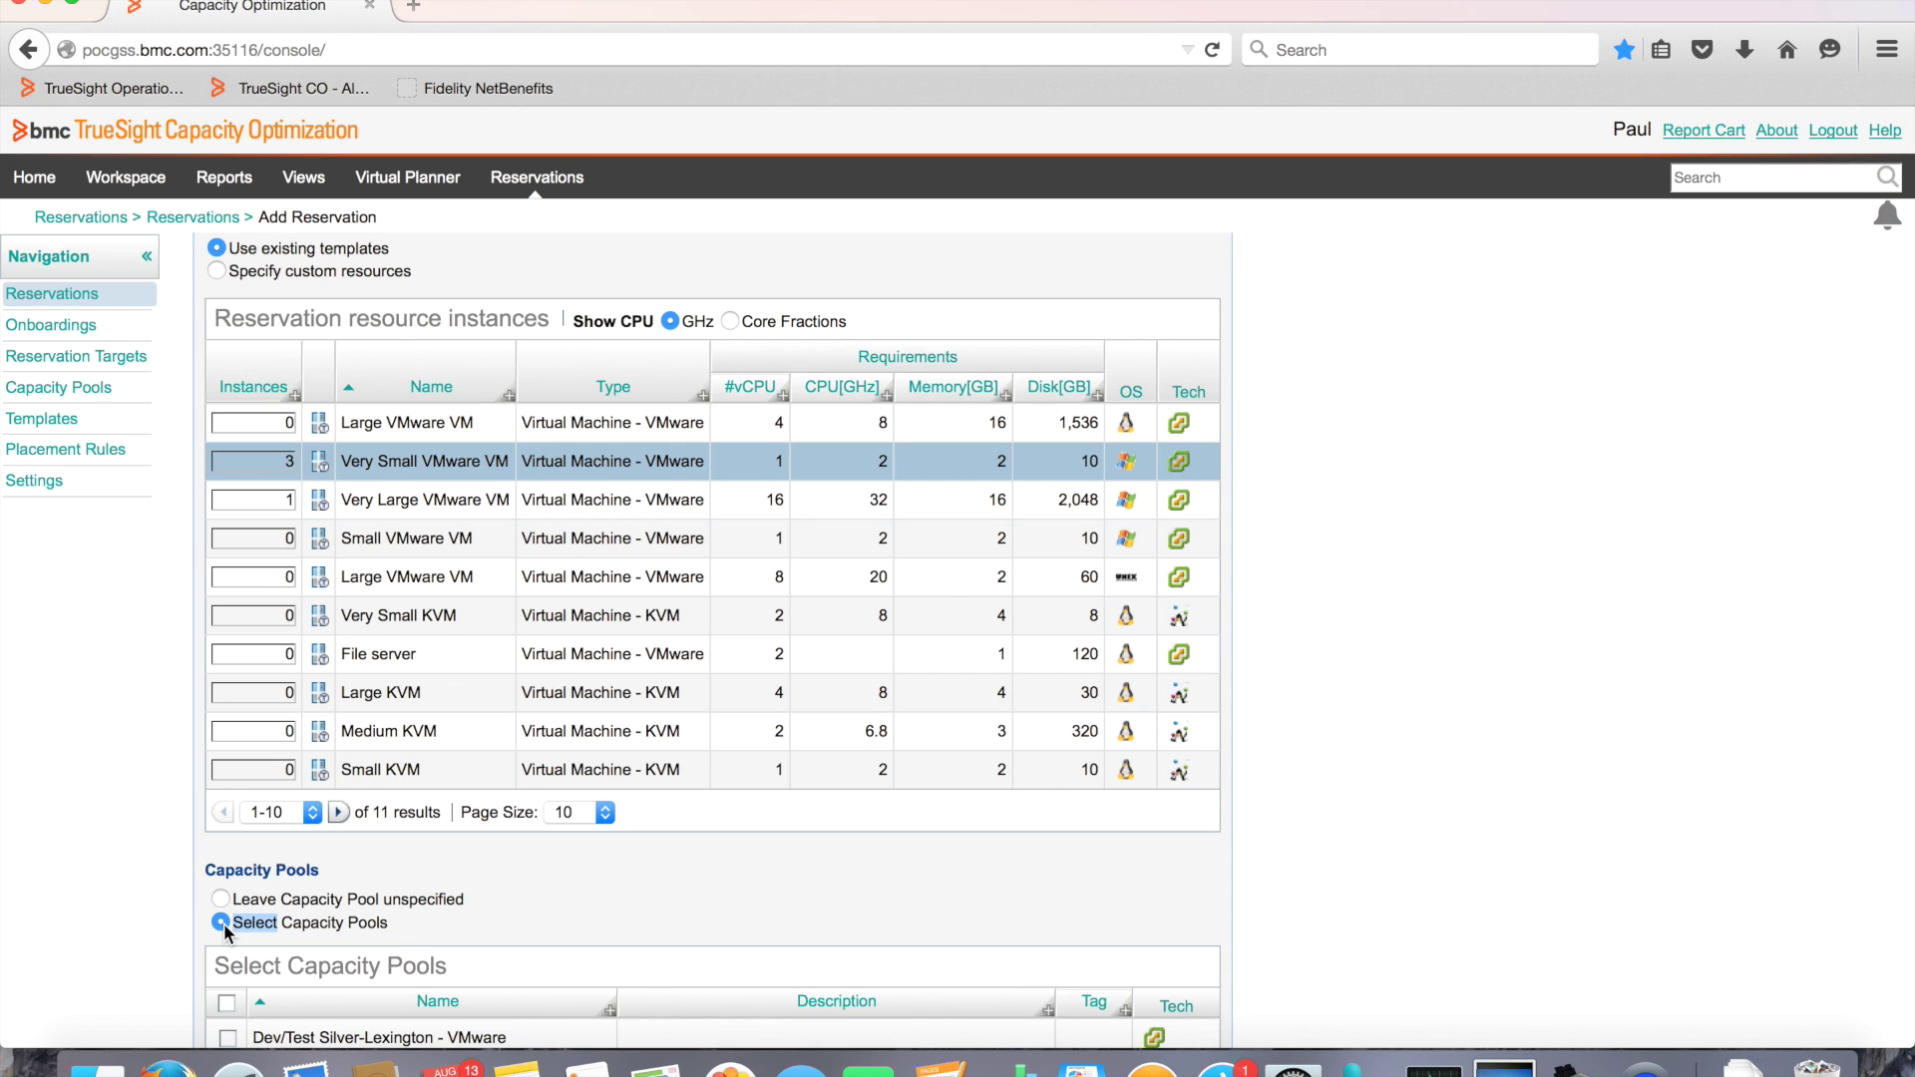
pyautogui.scroll(-3, 226, 931)
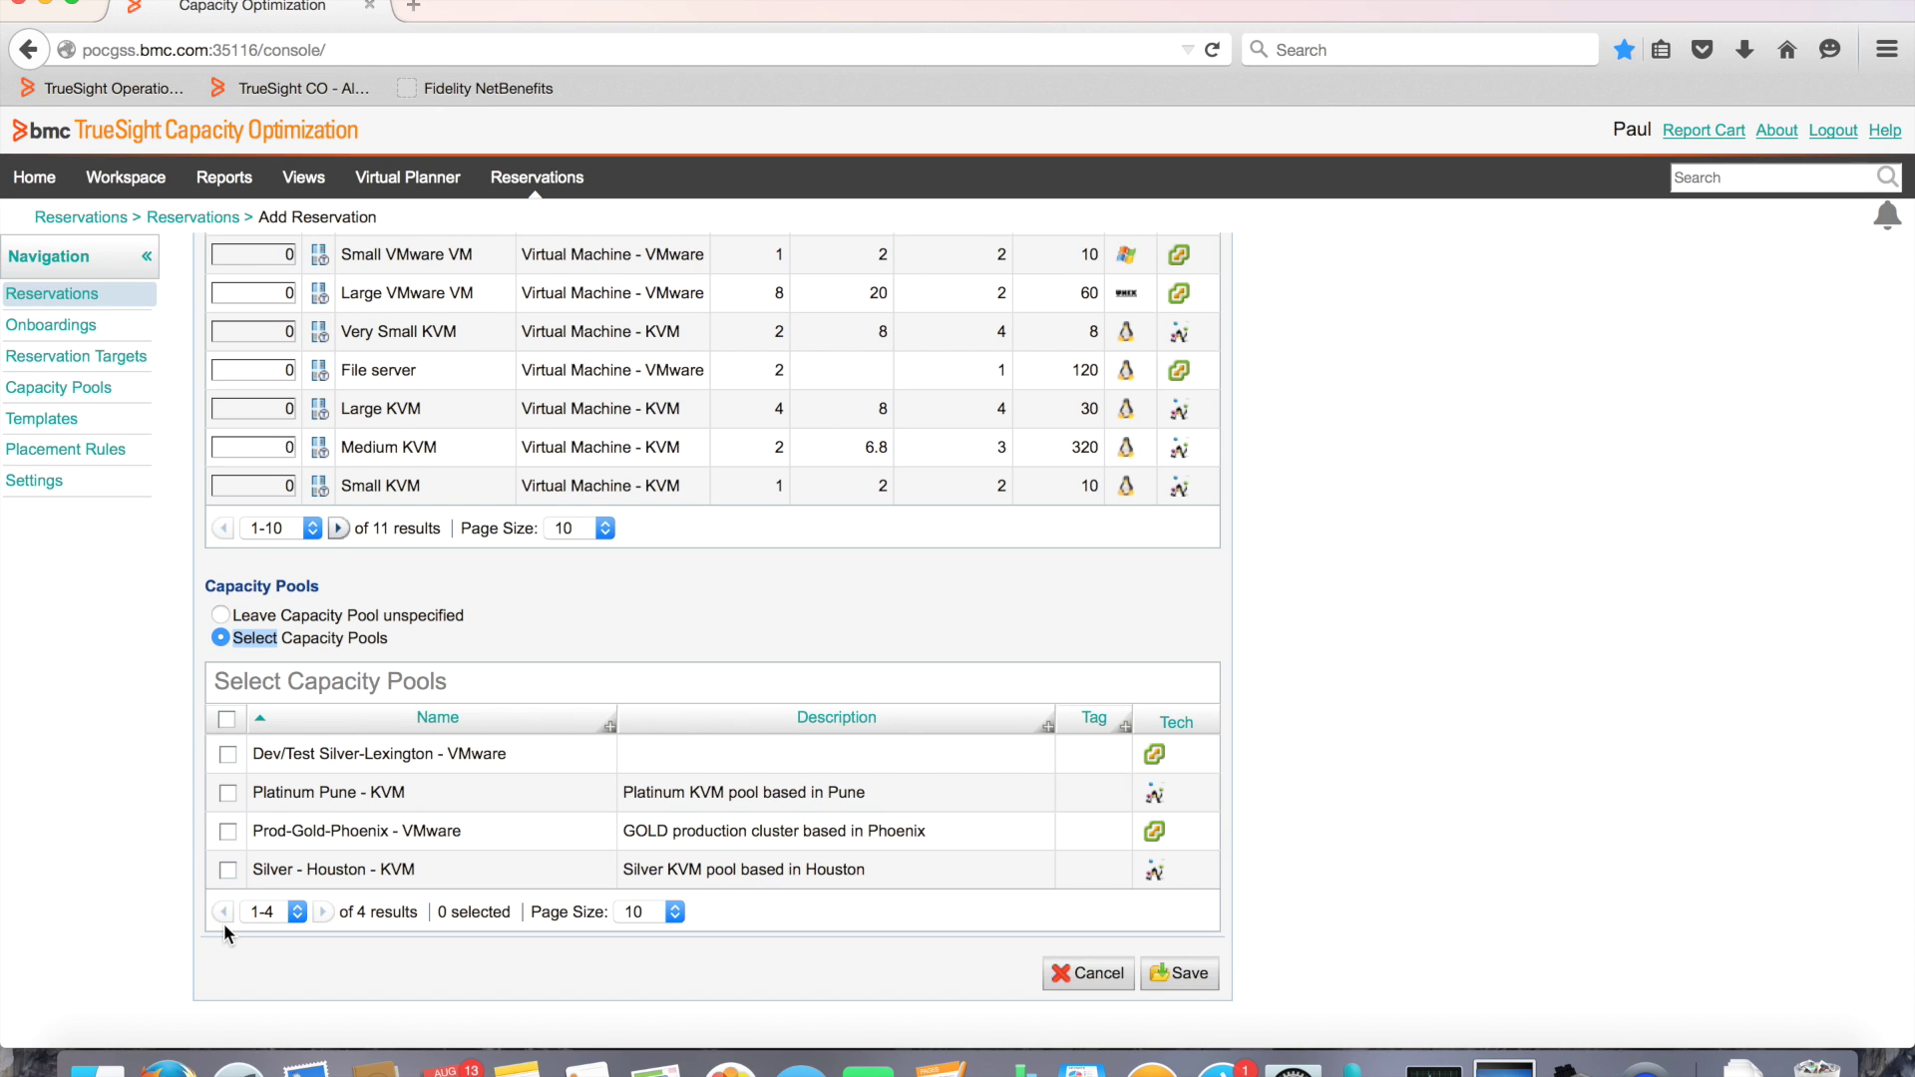
pyautogui.click(229, 832)
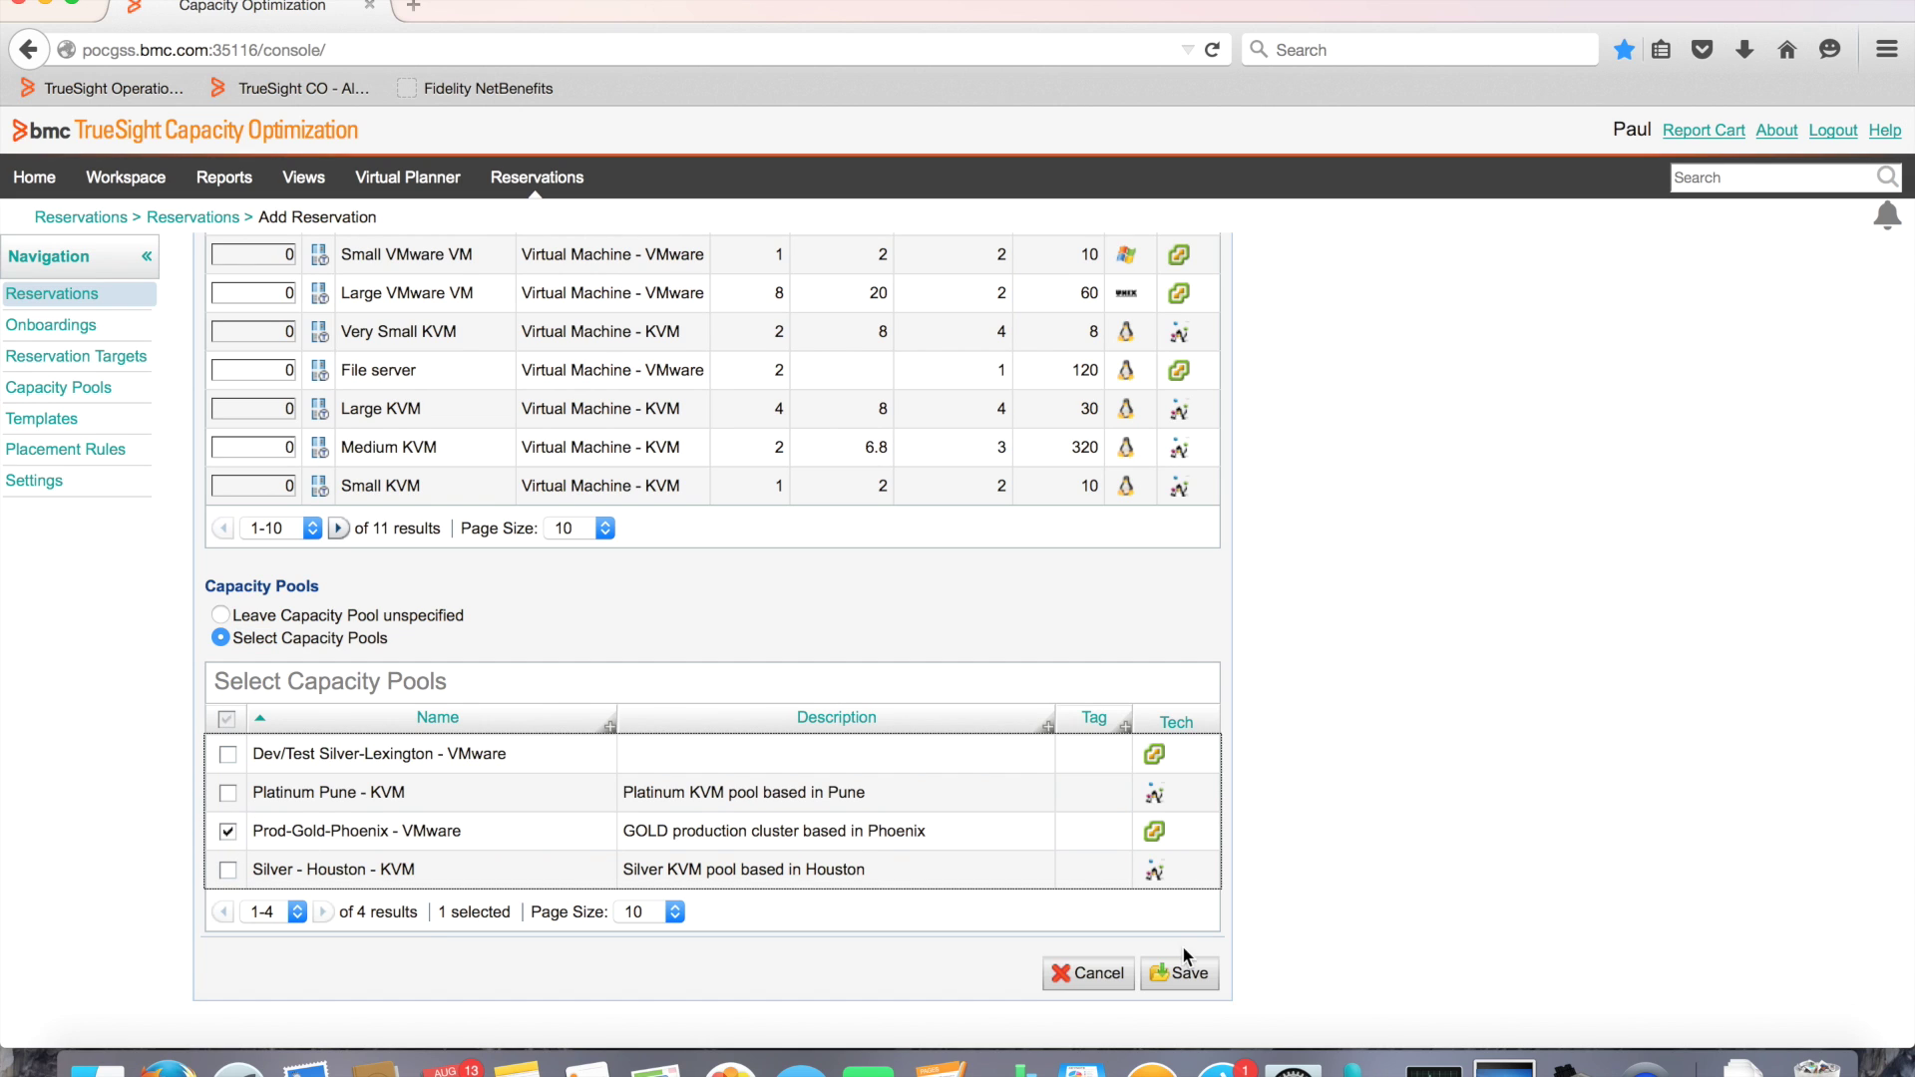
pyautogui.click(1179, 972)
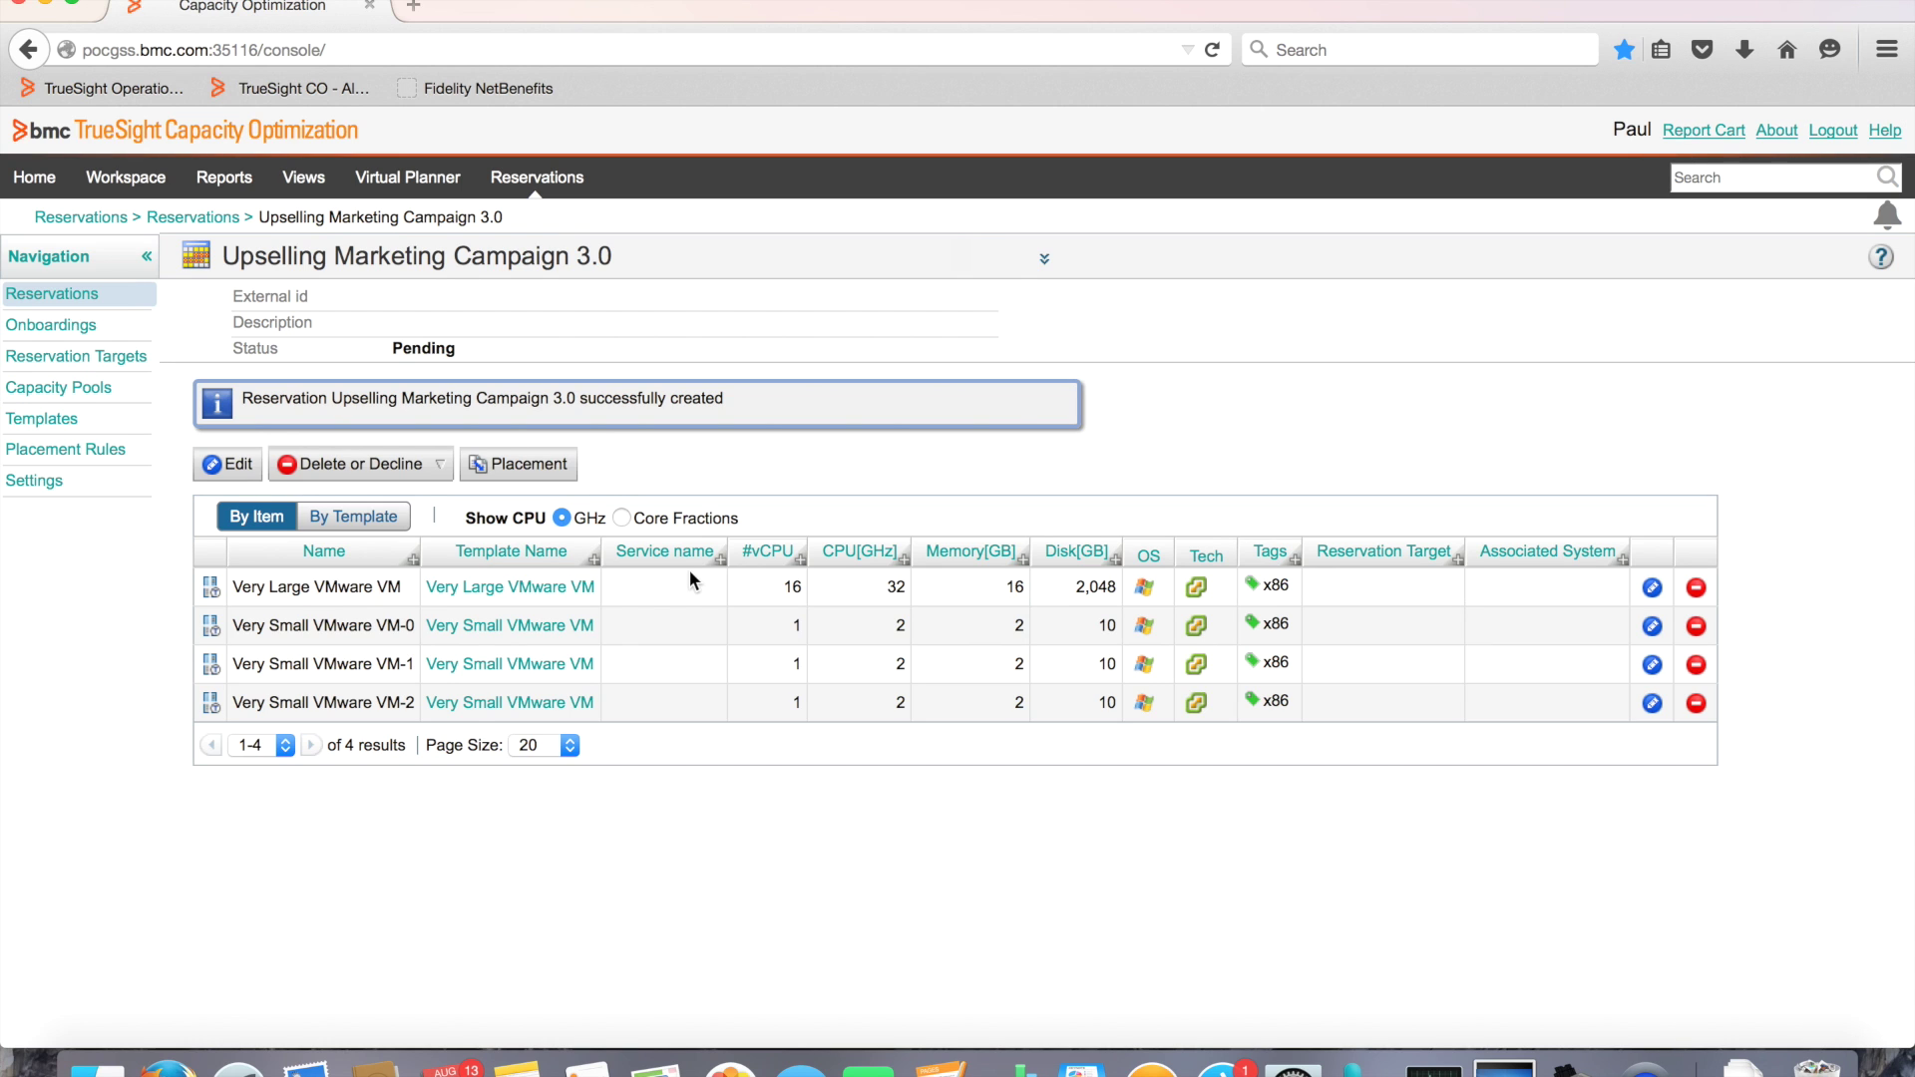
# - Place all four selected VMs on Phx-Cluster C and view the already placed VMs
pyautogui.click(552, 464)
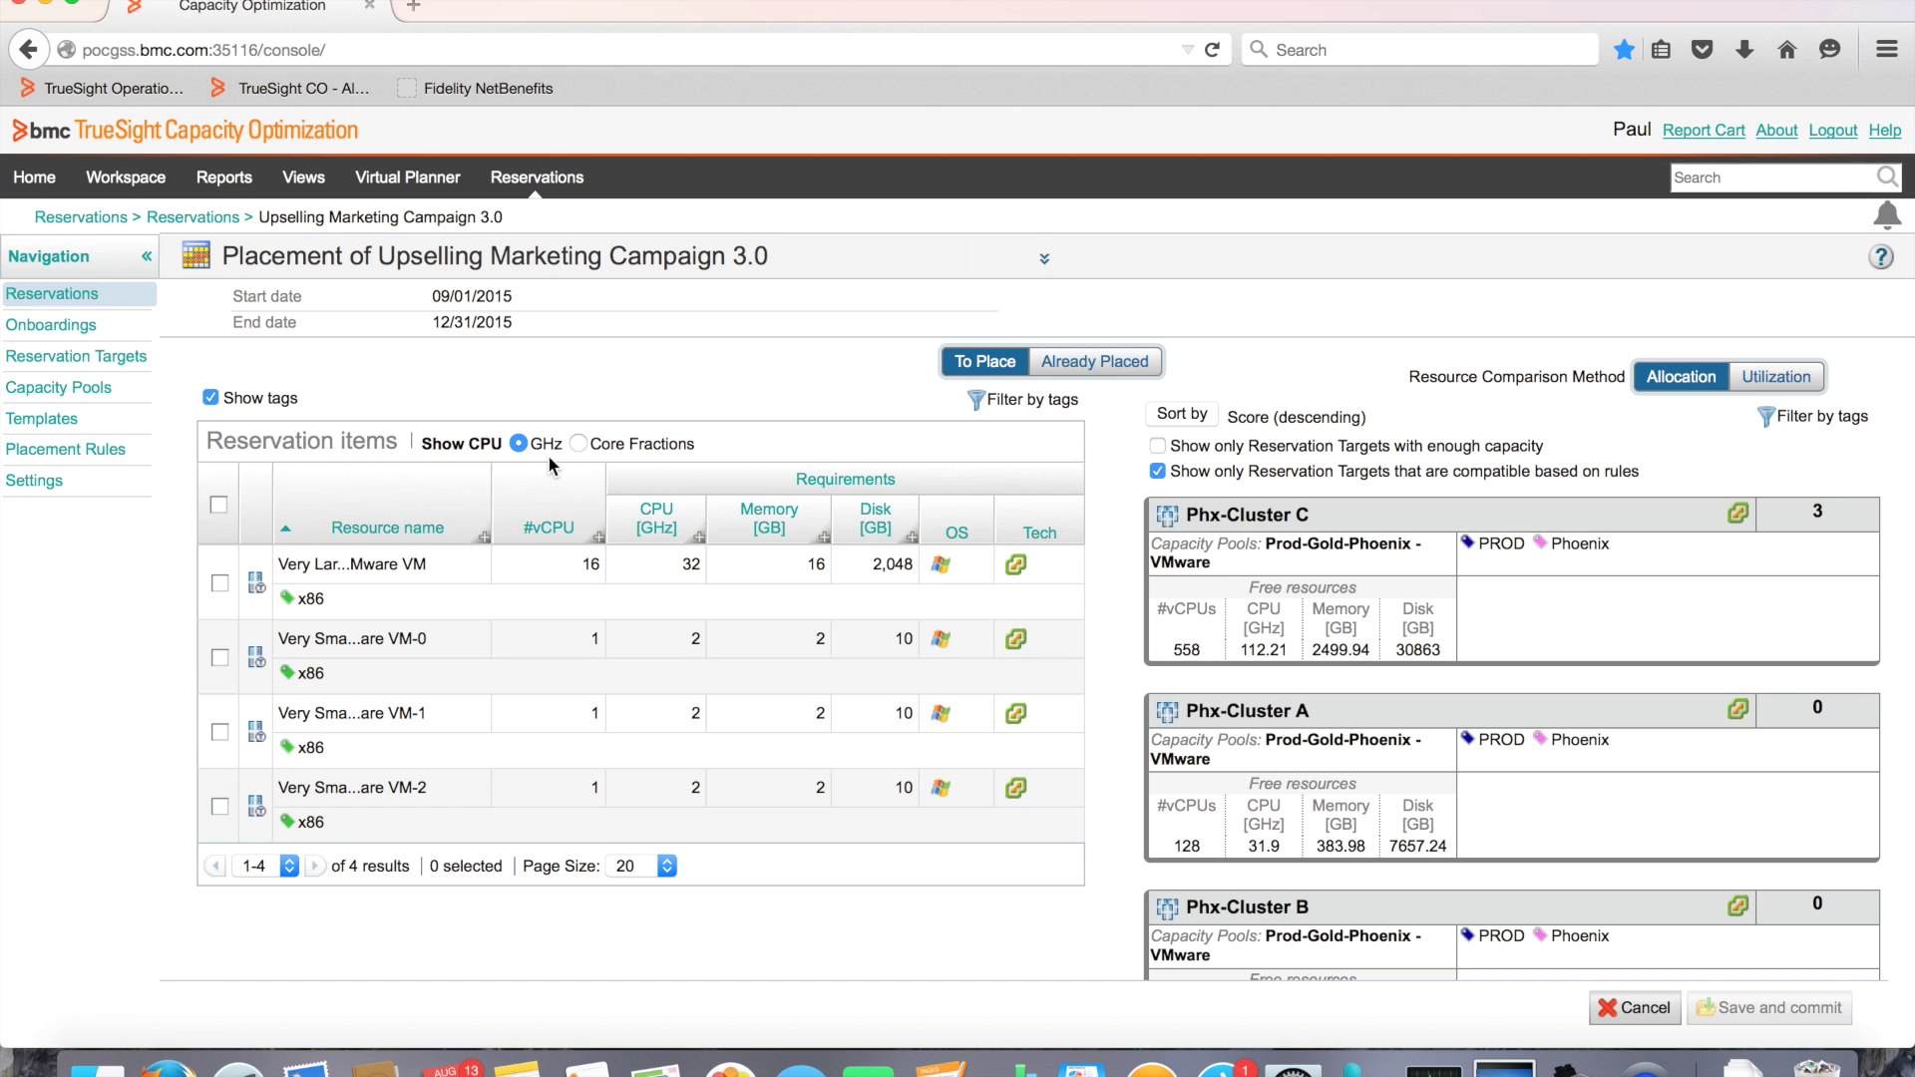
pyautogui.click(221, 505)
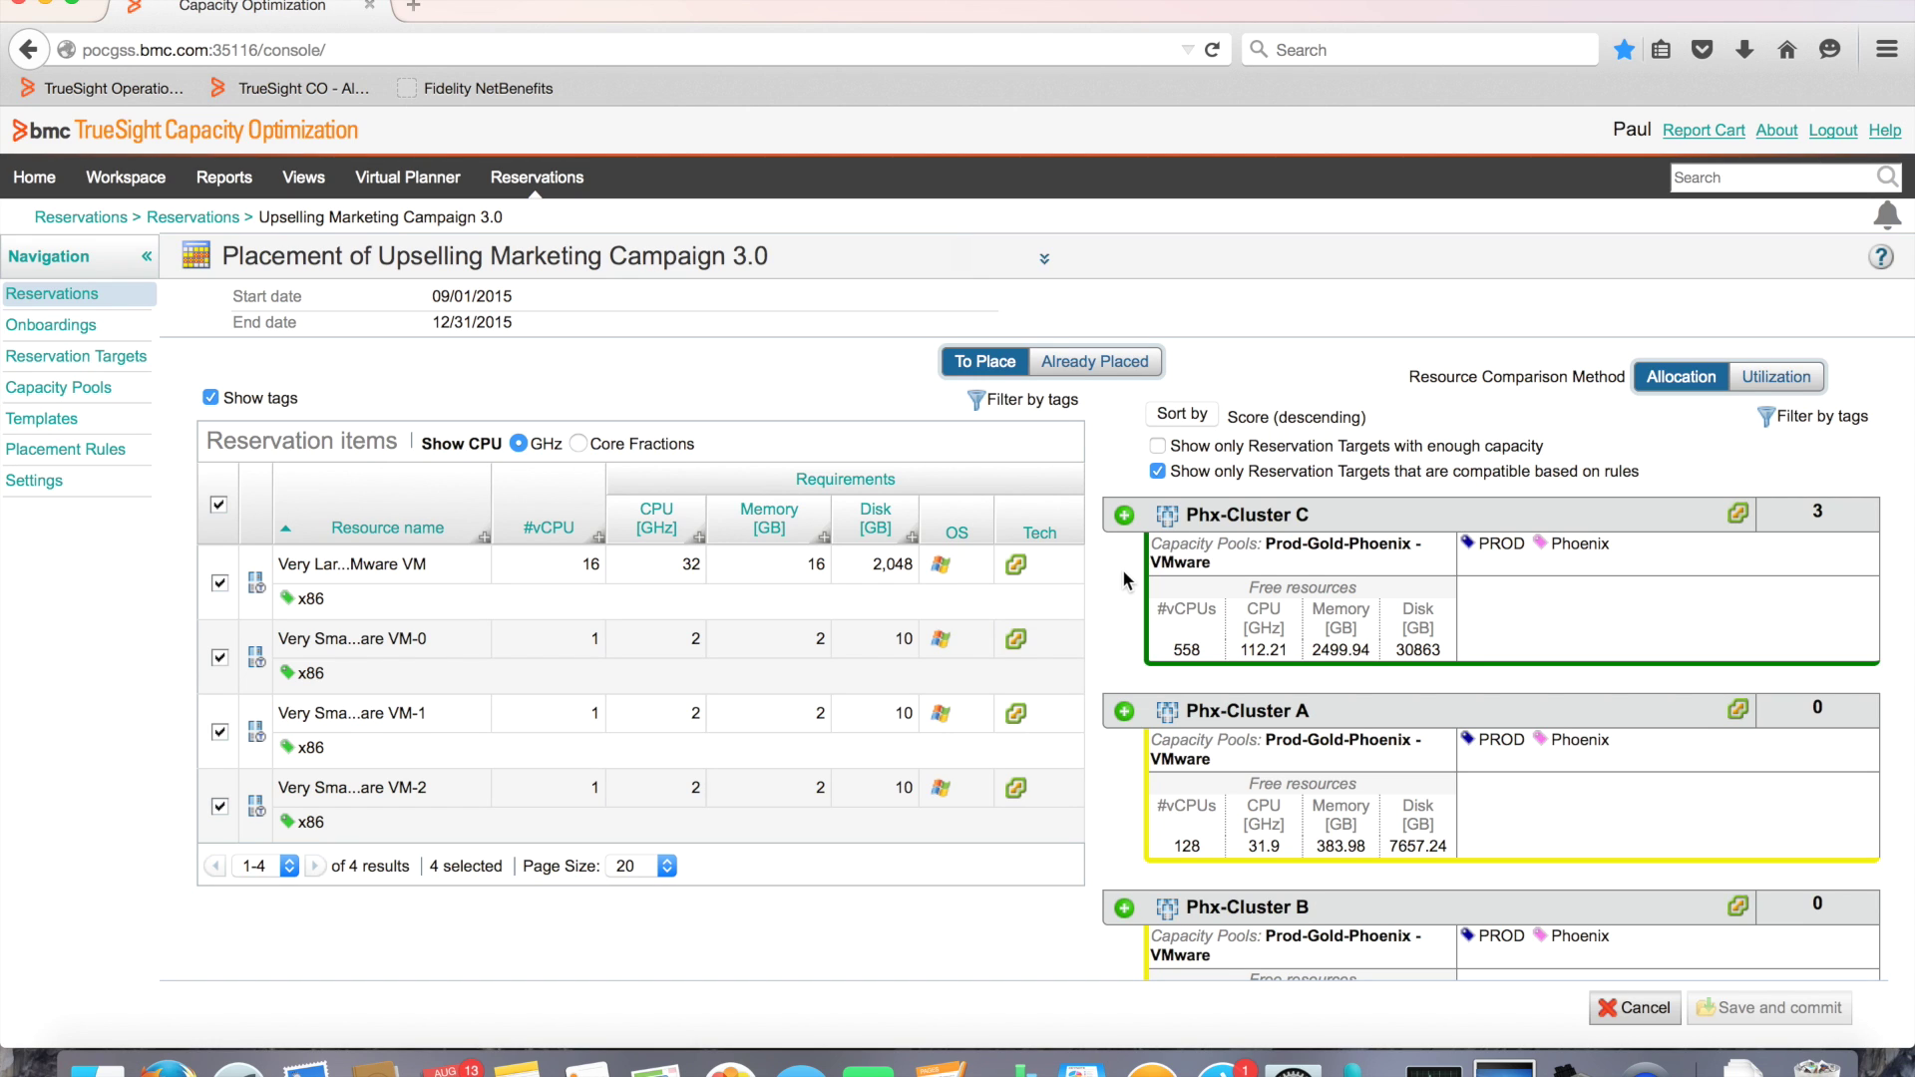
pyautogui.click(1124, 514)
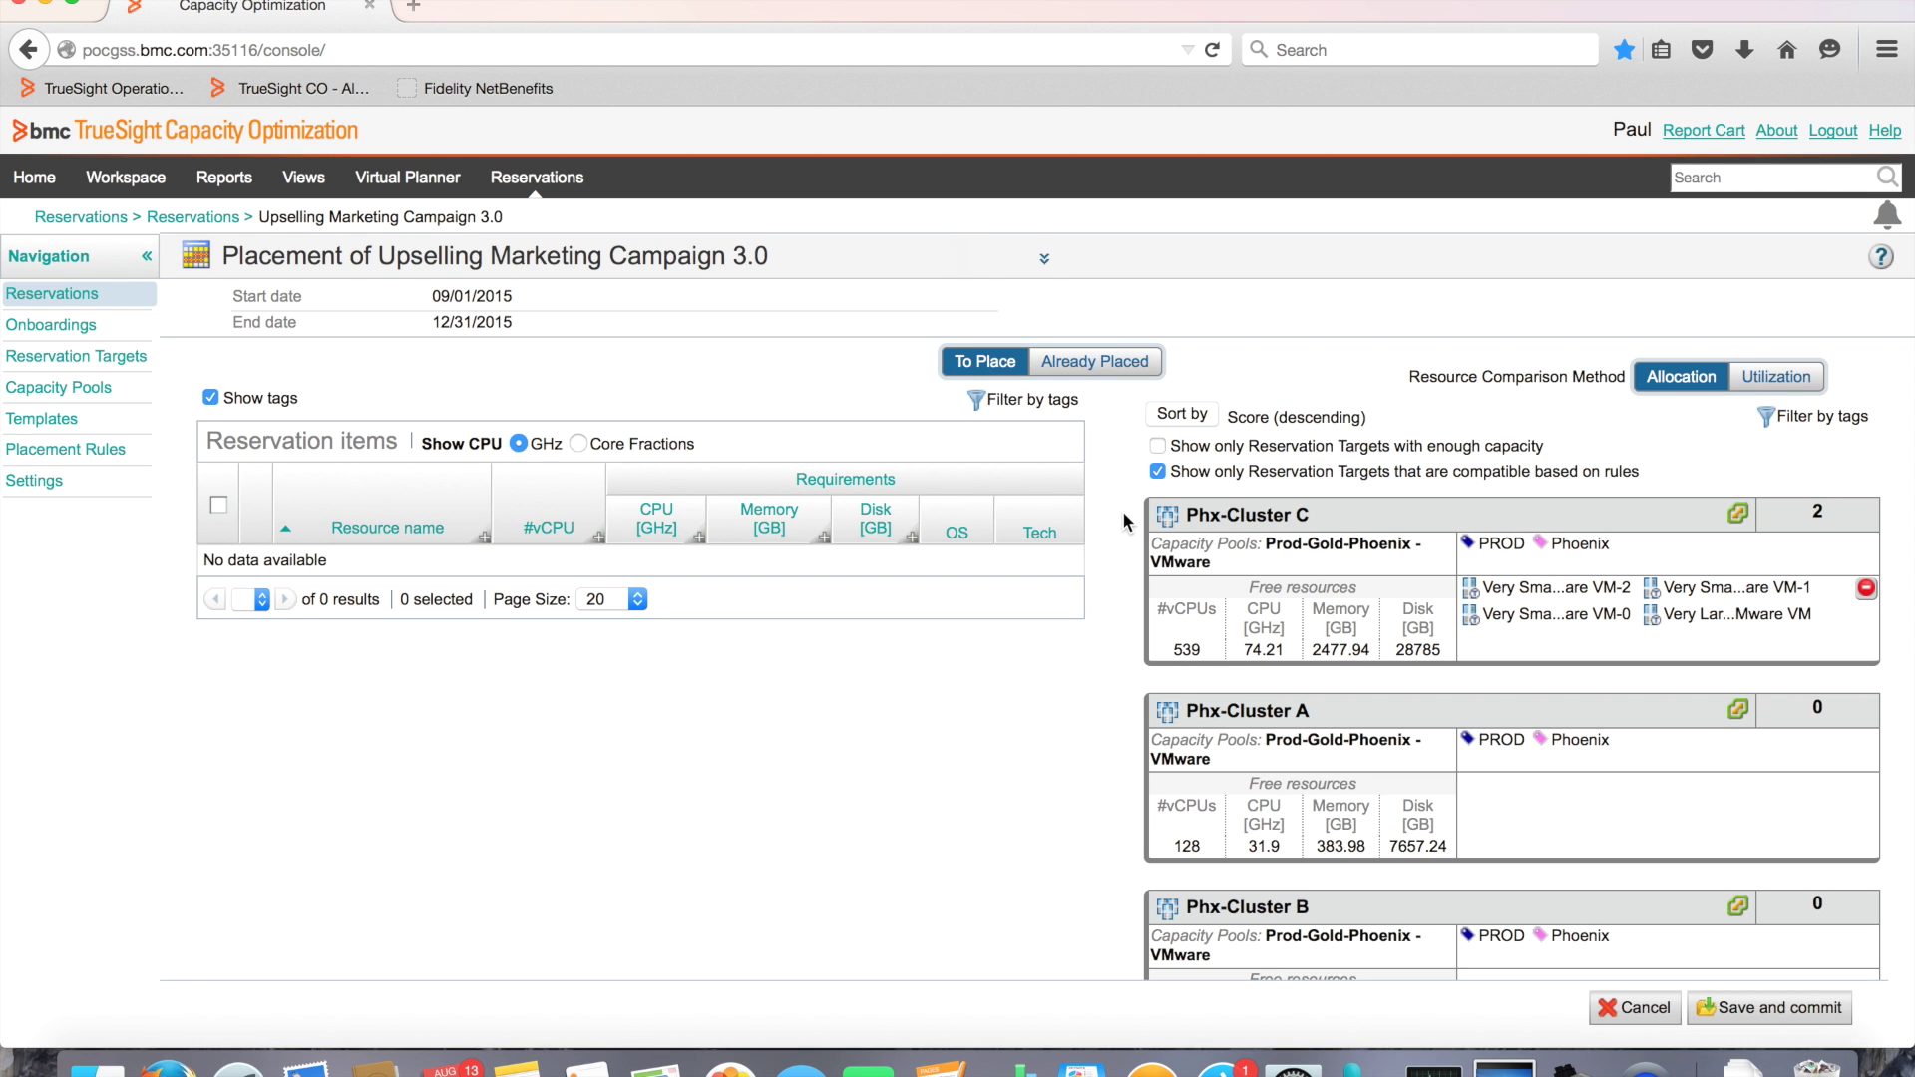
pyautogui.click(1113, 362)
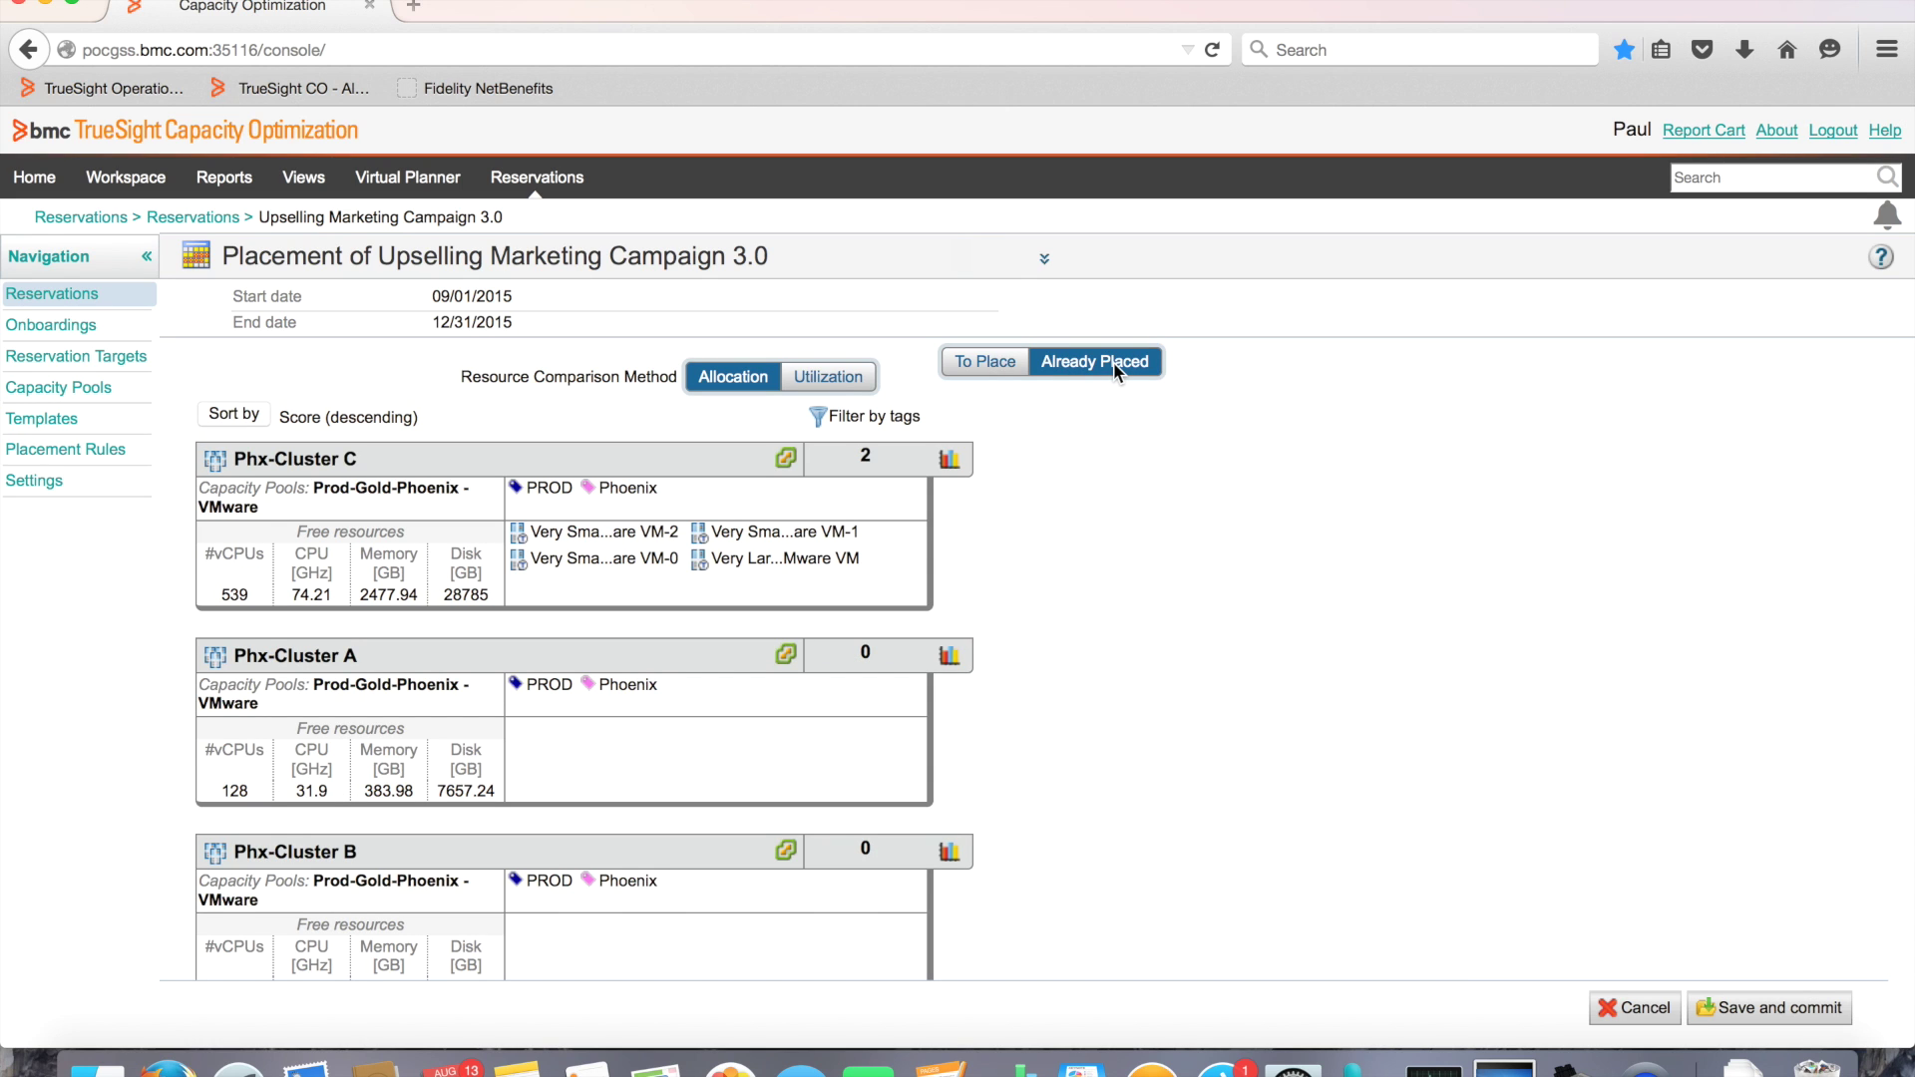
# - Check Phx-Cluster C's CPU utilization chart, then save and commit the placement
pyautogui.click(950, 460)
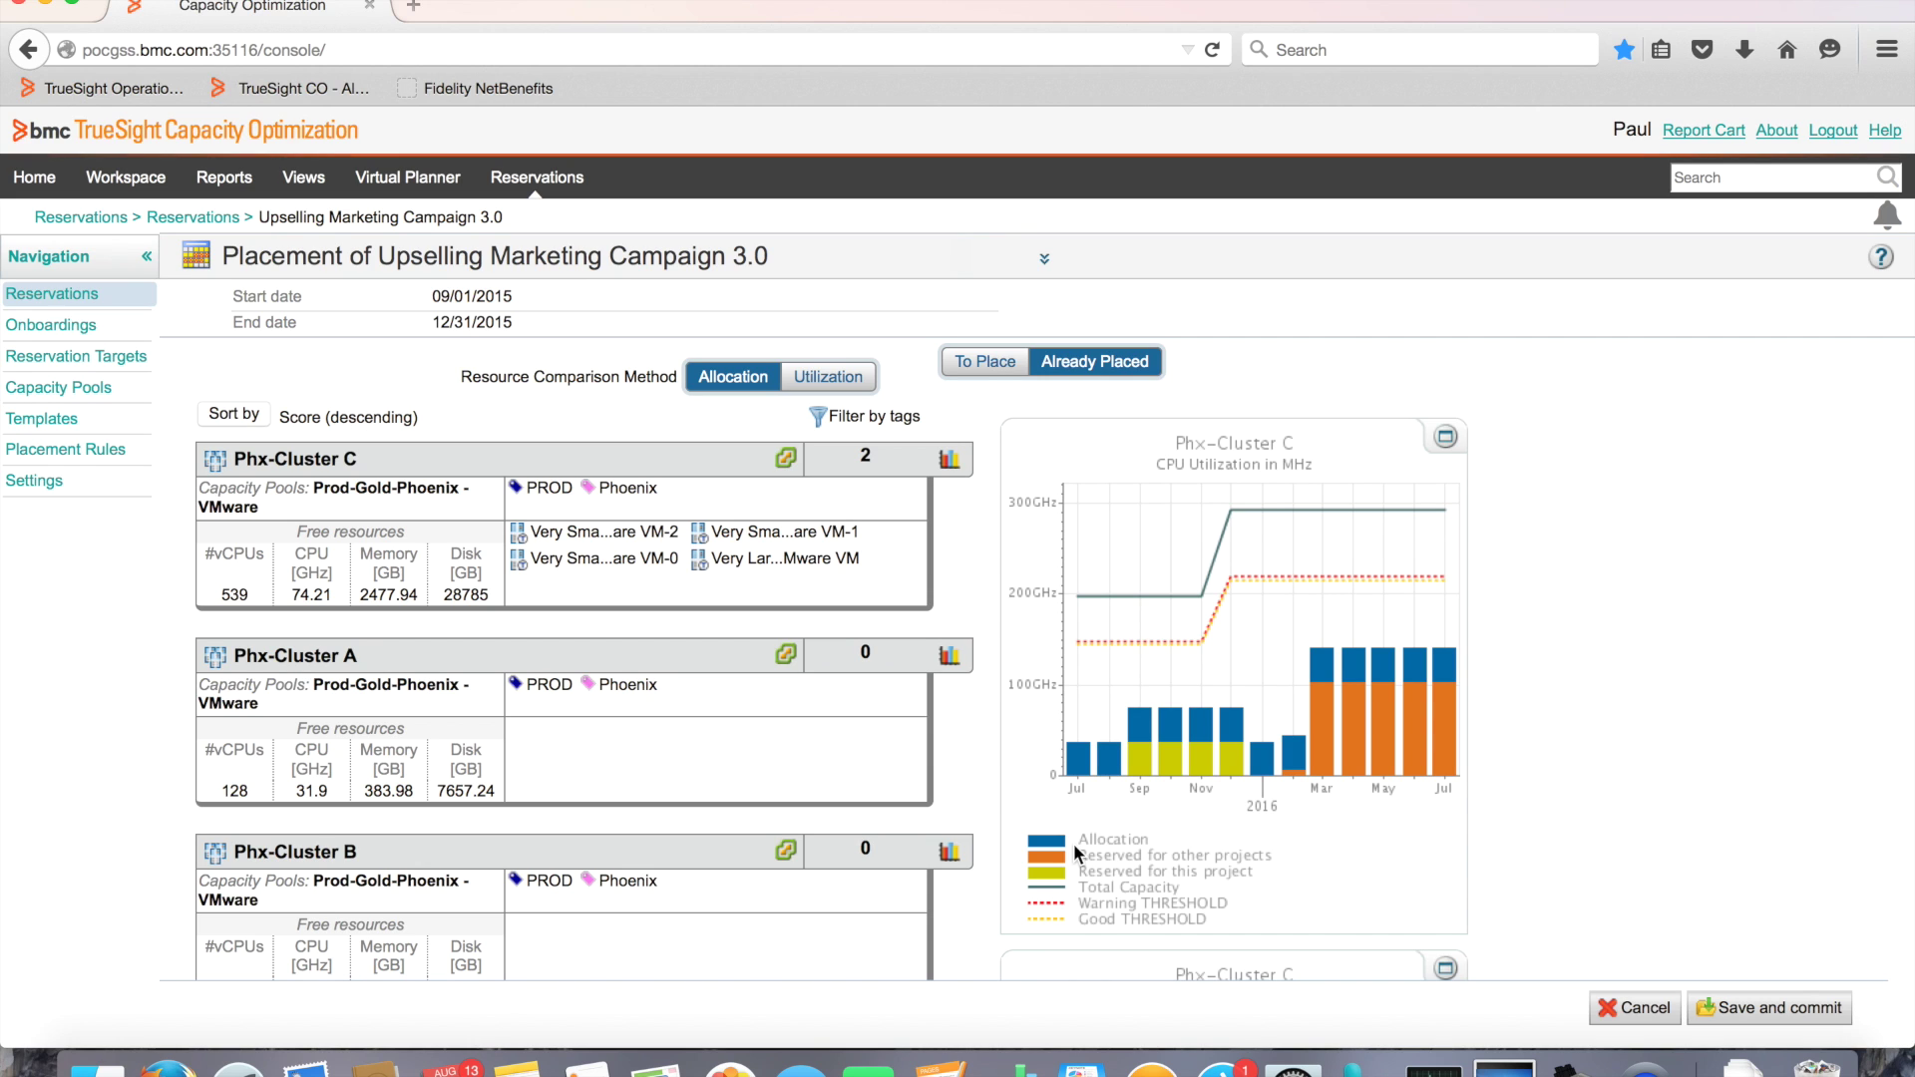
pyautogui.click(1737, 1007)
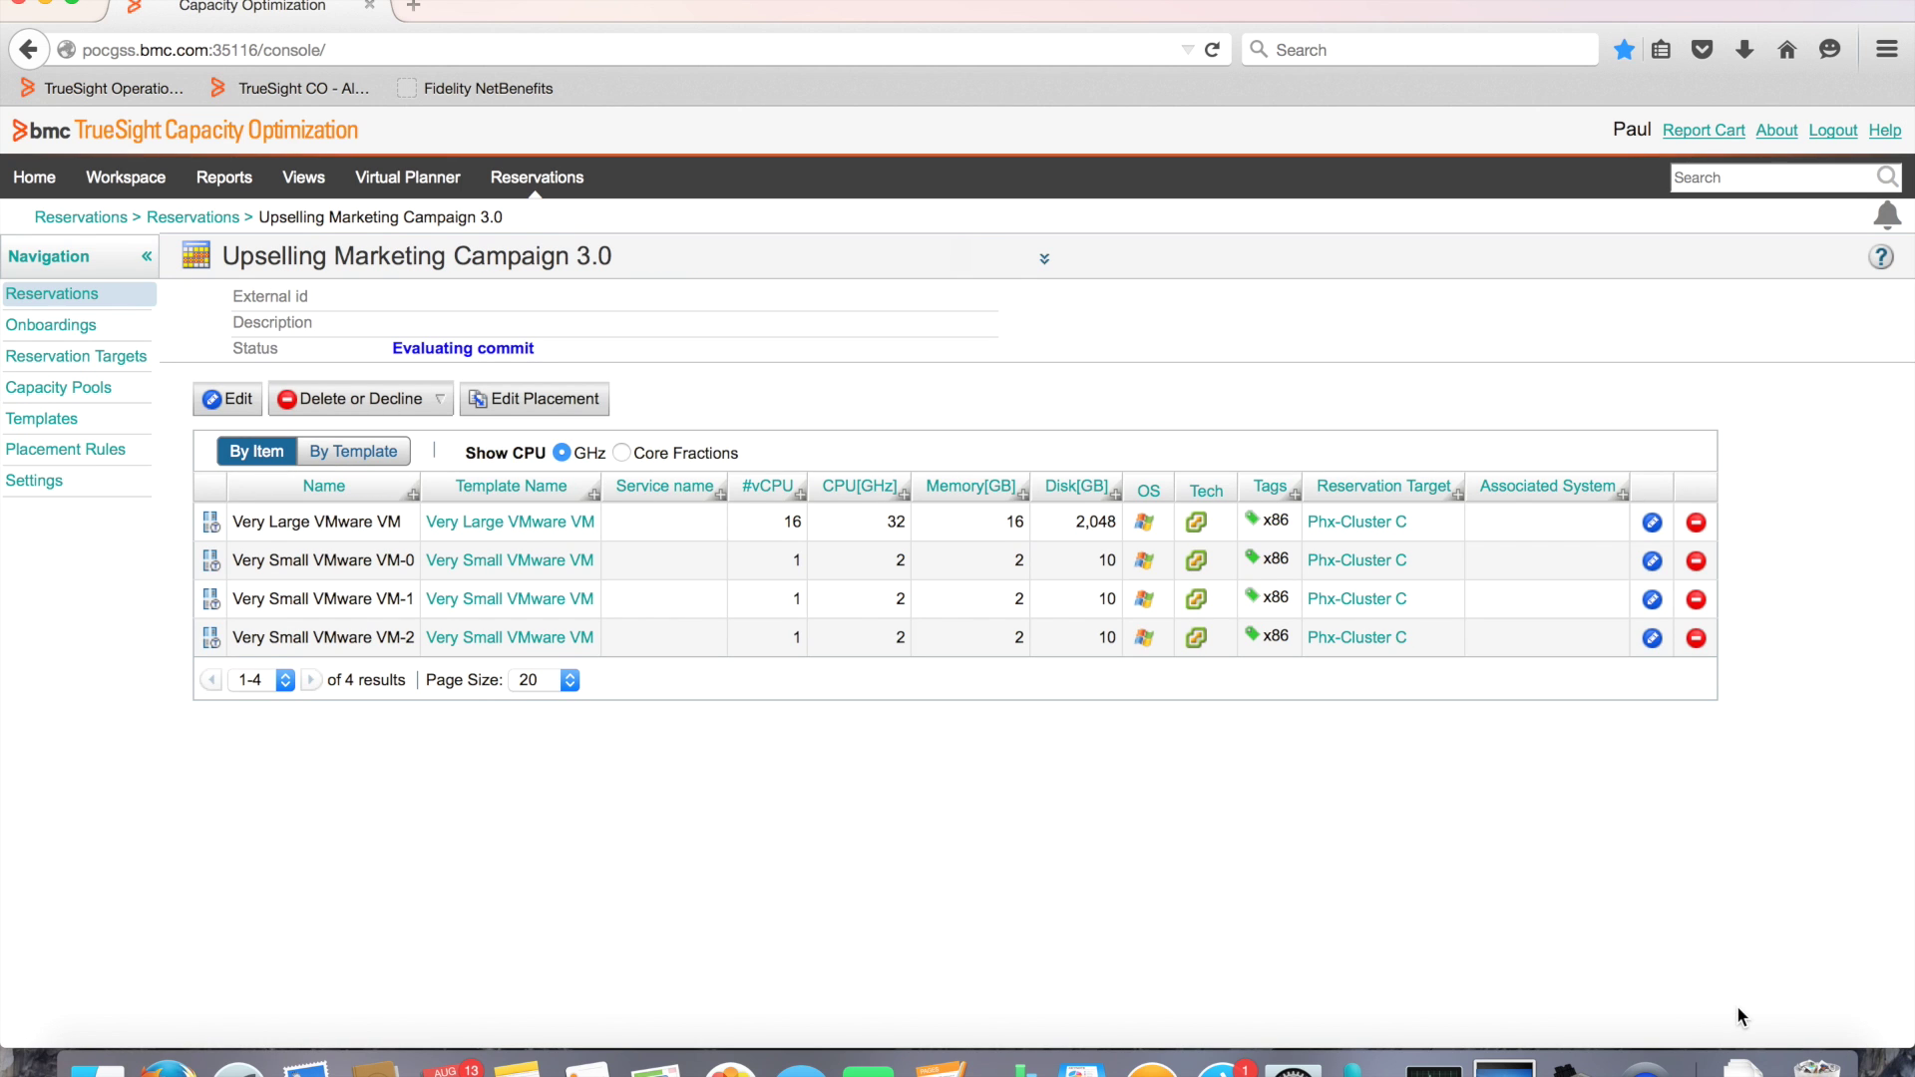